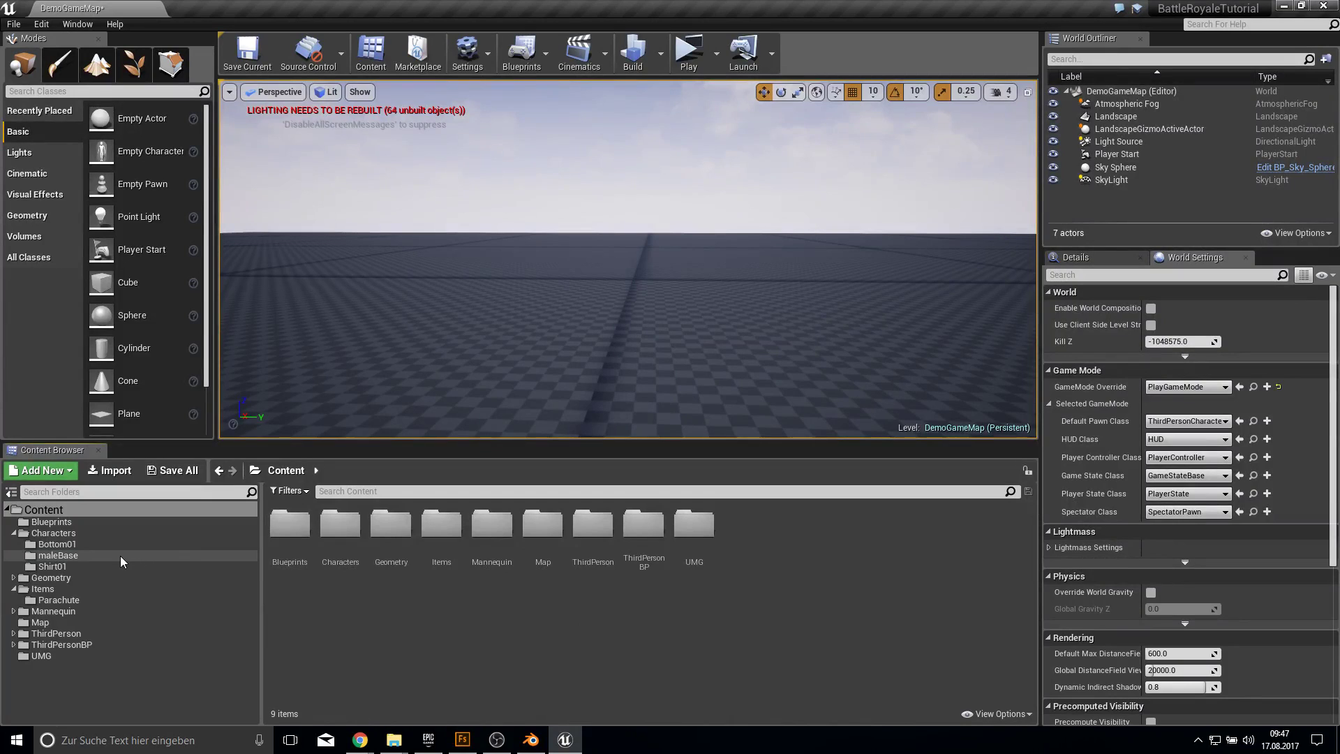
Import the five maledefault_Top PNG maps from BRSaves > PBR > maledefault into Shirt01.
click(87, 566)
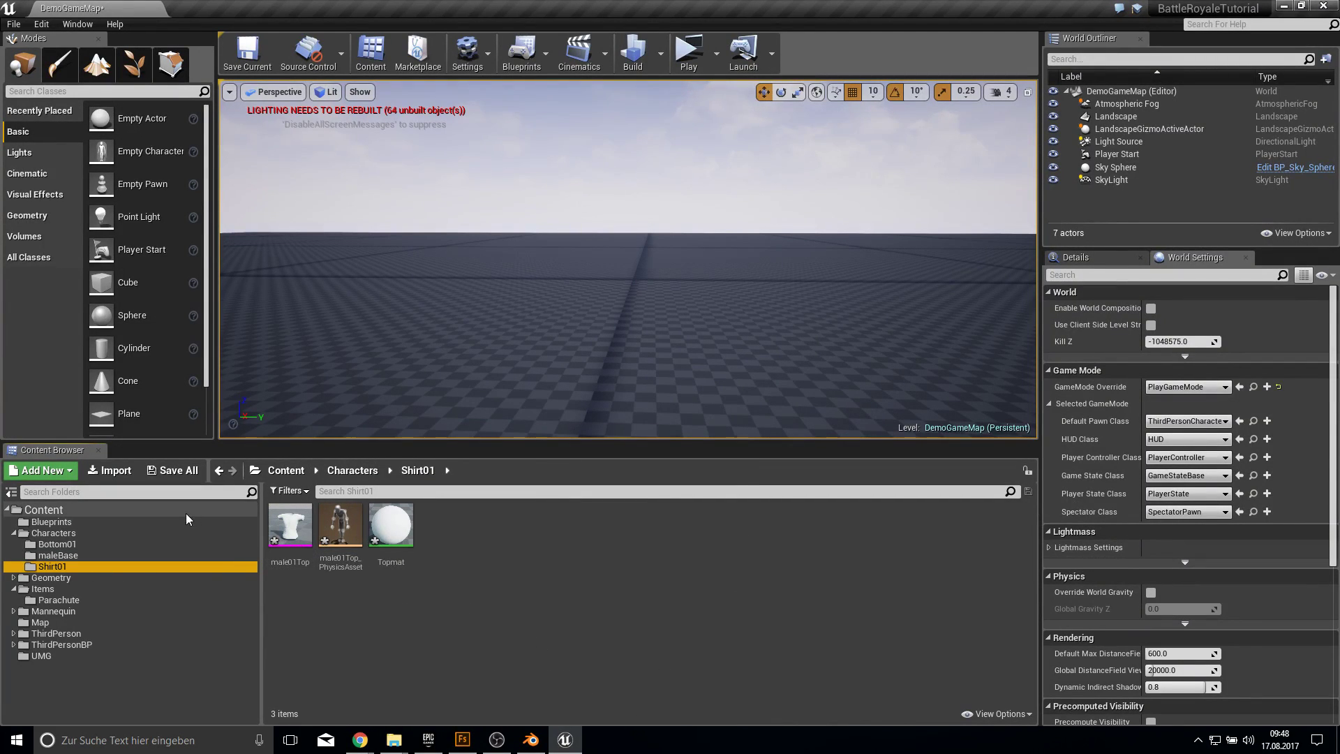
click(110, 470)
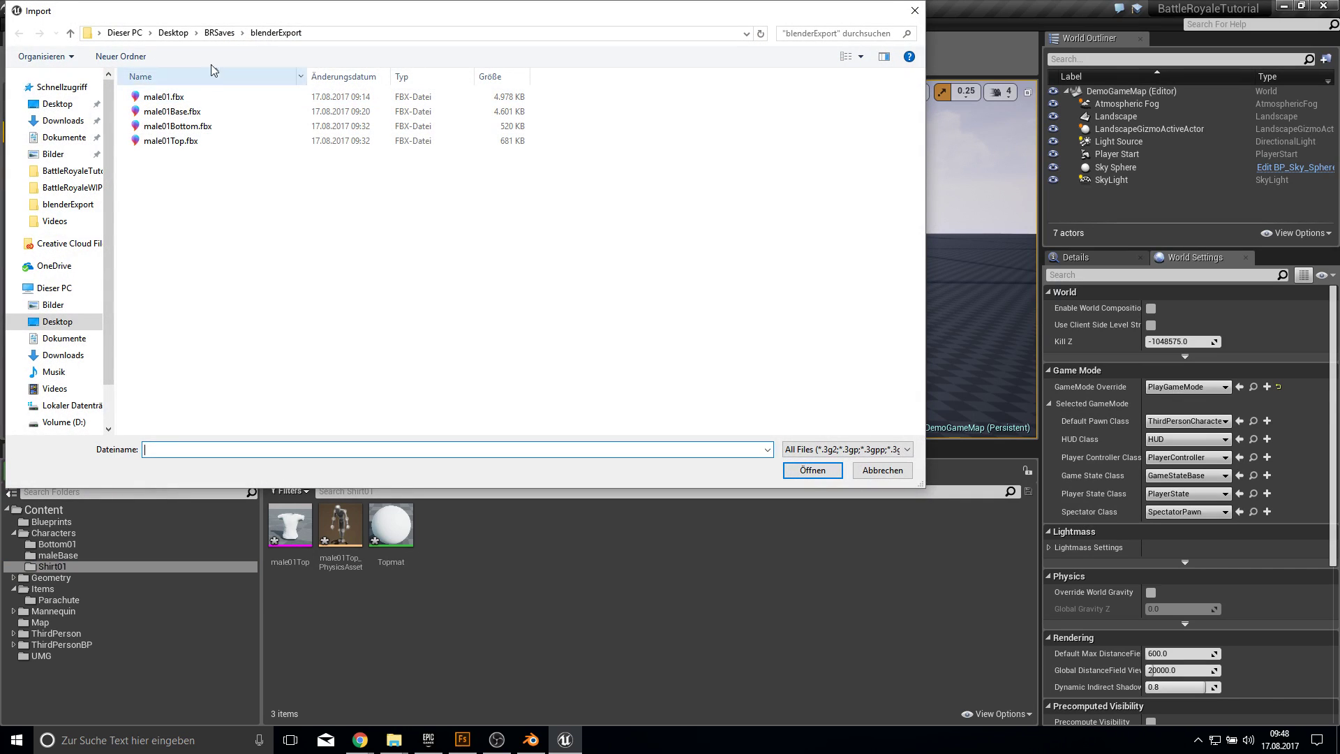
click(219, 33)
double_click(167, 157)
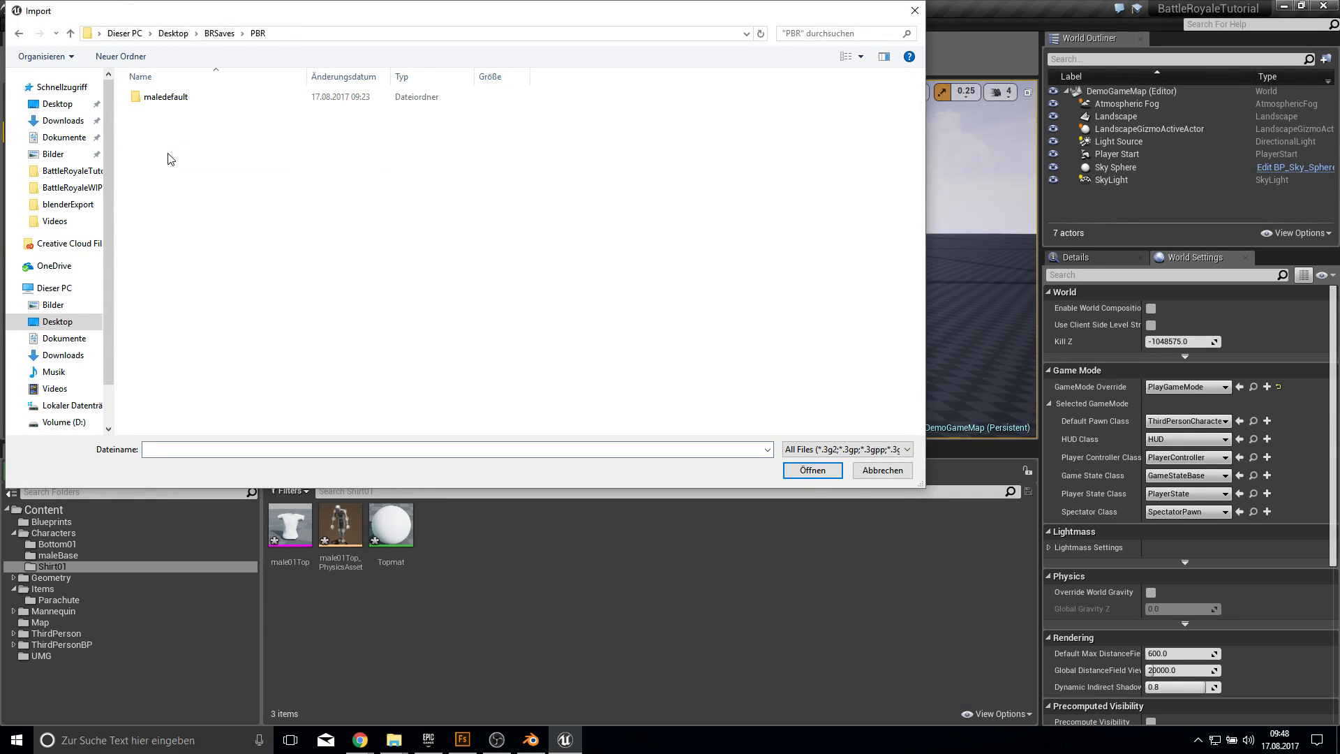
double_click(189, 96)
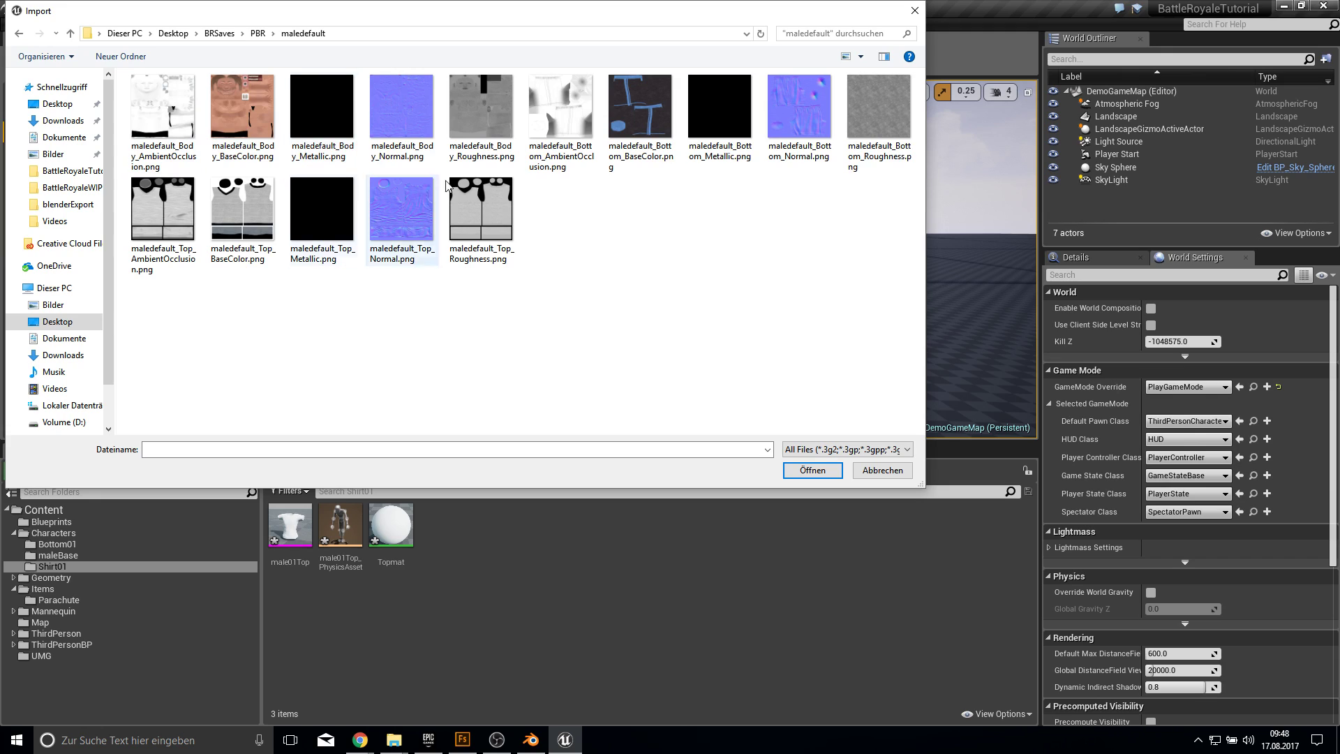
click(813, 33)
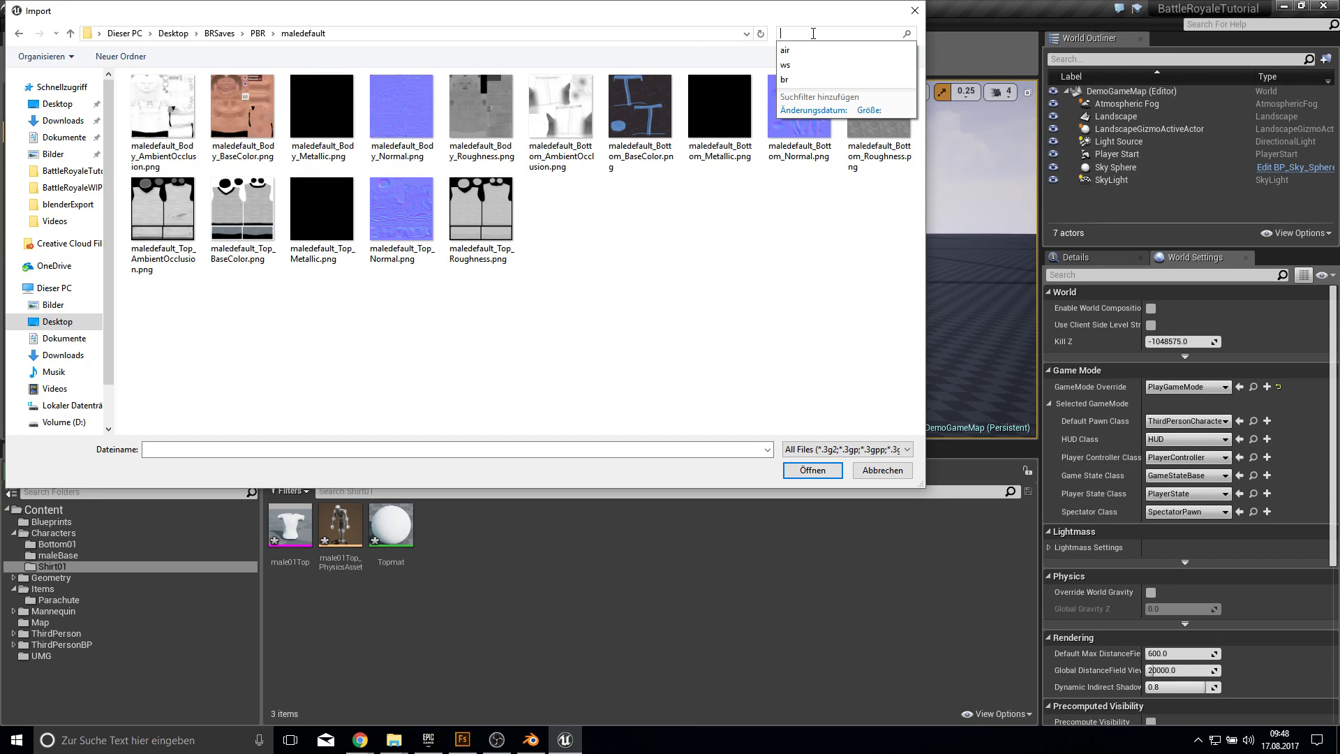
text(top)
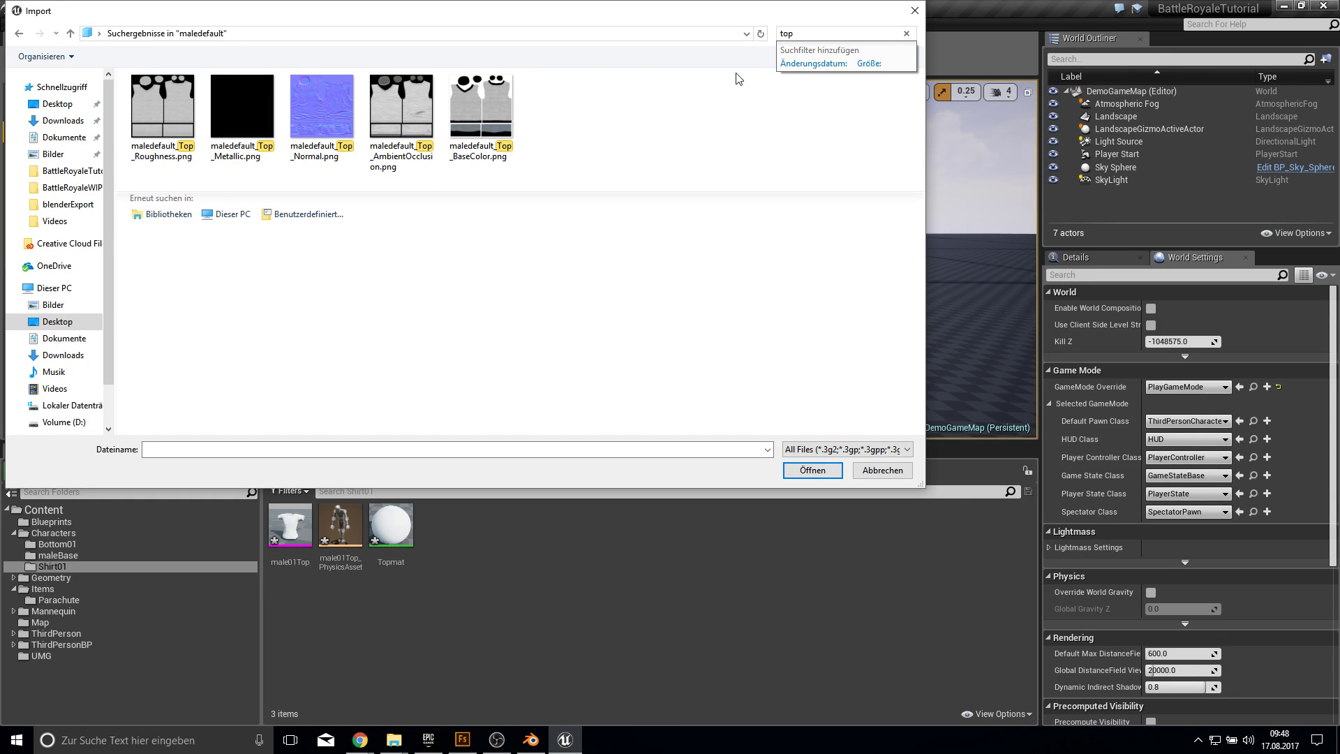
drag(525, 135, 187, 108)
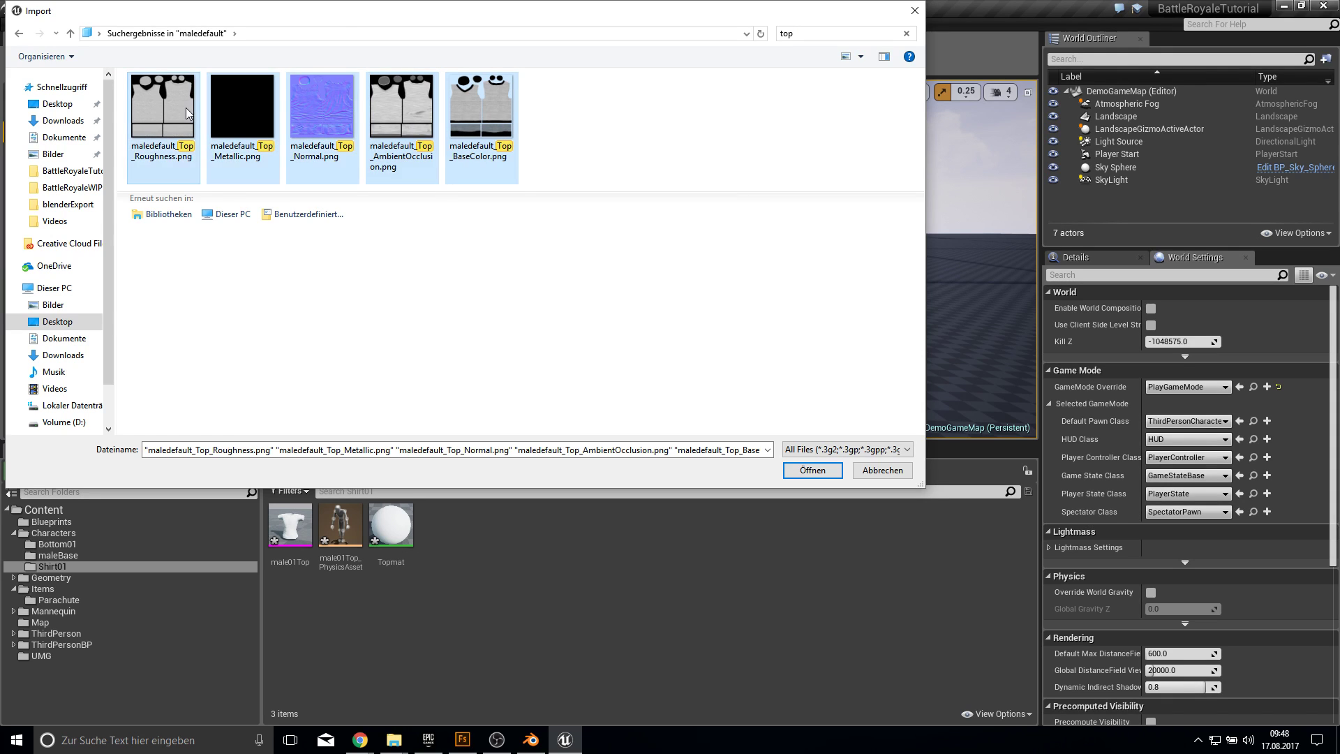
click(811, 475)
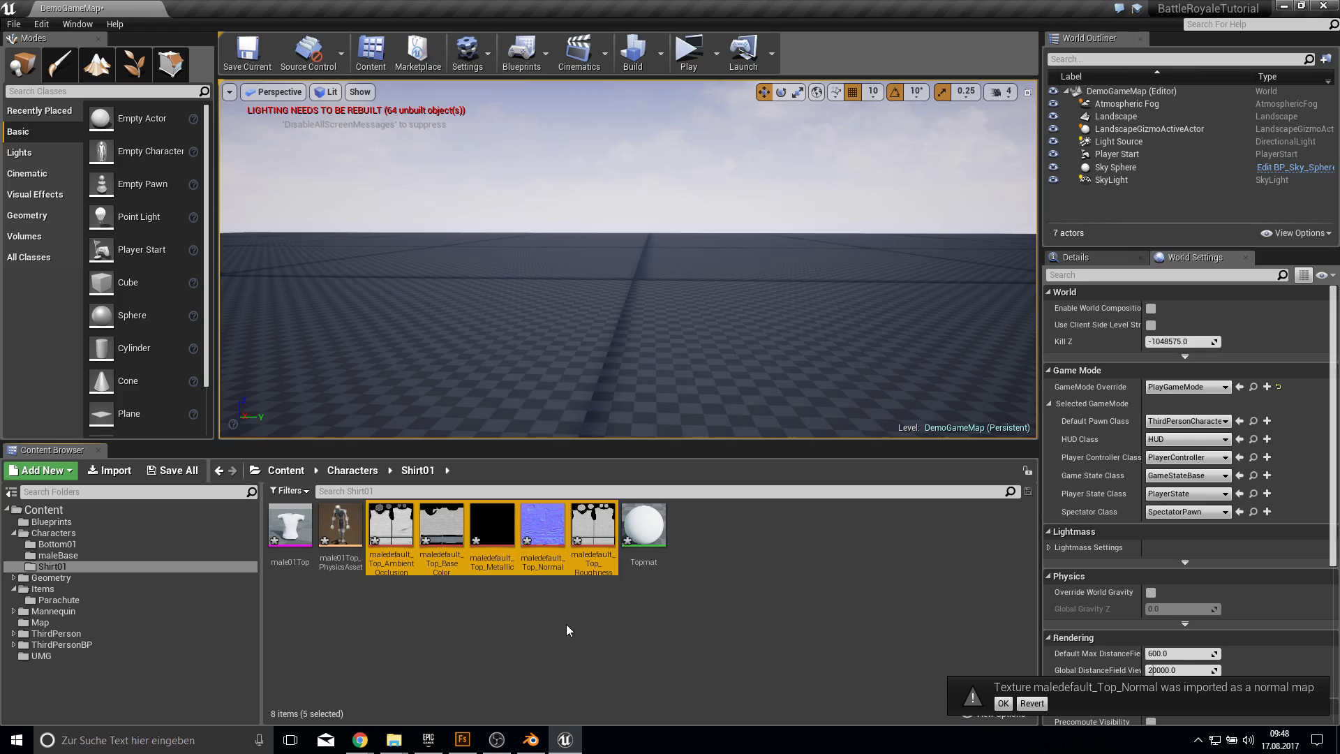
Create a new folder named base inside Shirt01.
right_click(533, 612)
click(580, 219)
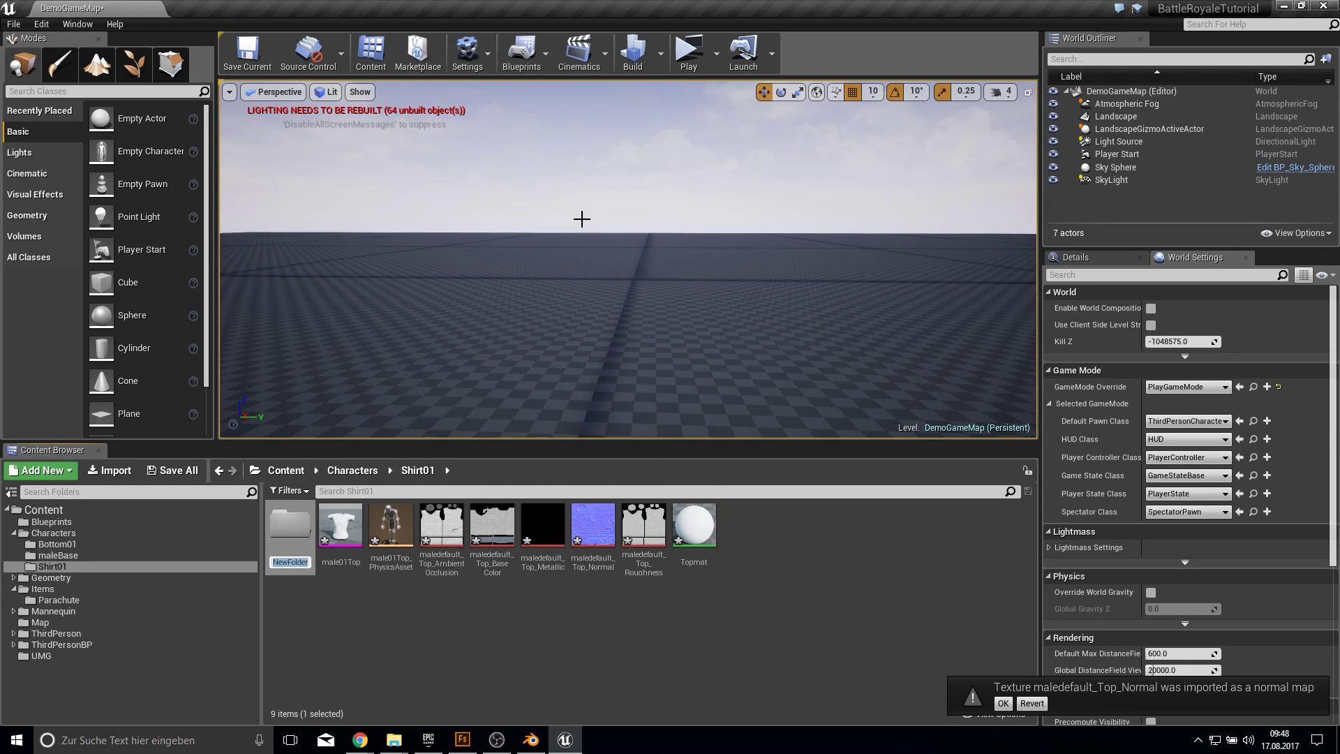
key(Return)
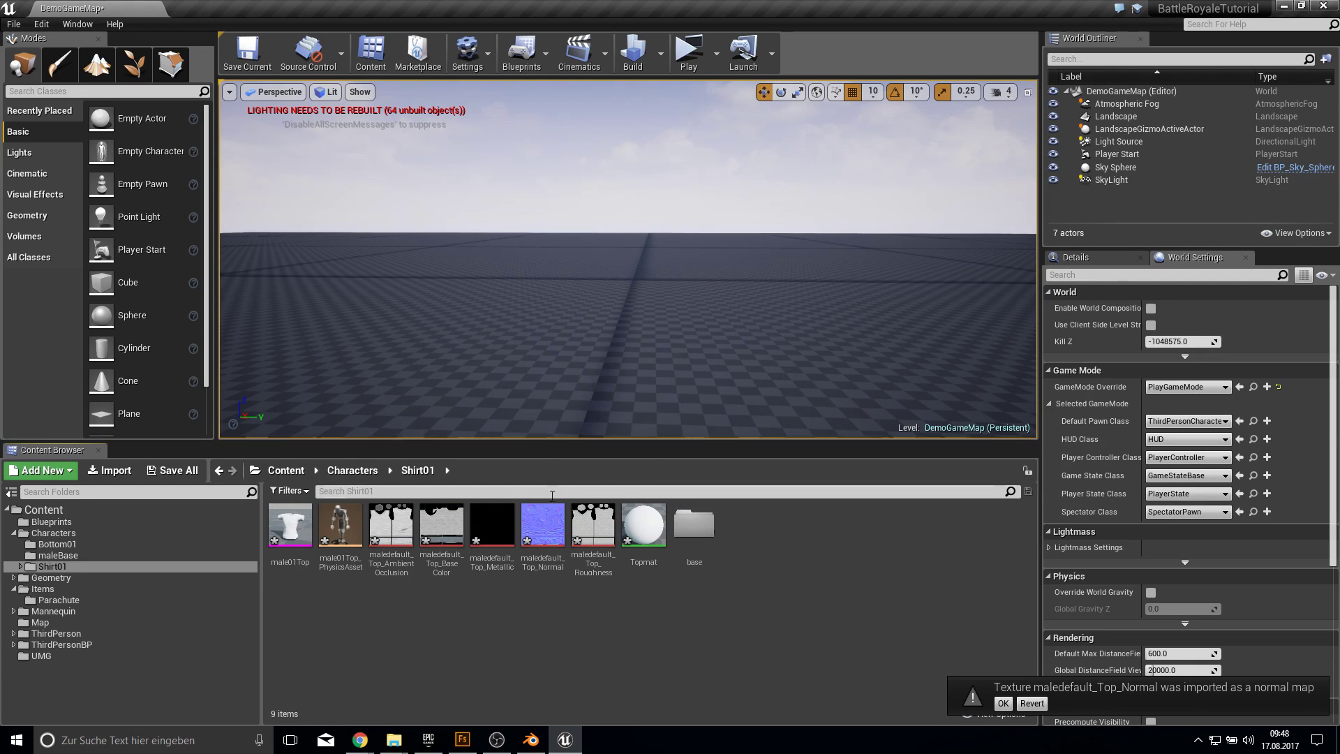
Move the five Top textures and the Topmat material into base, then open it.
click(593, 526)
click(390, 528)
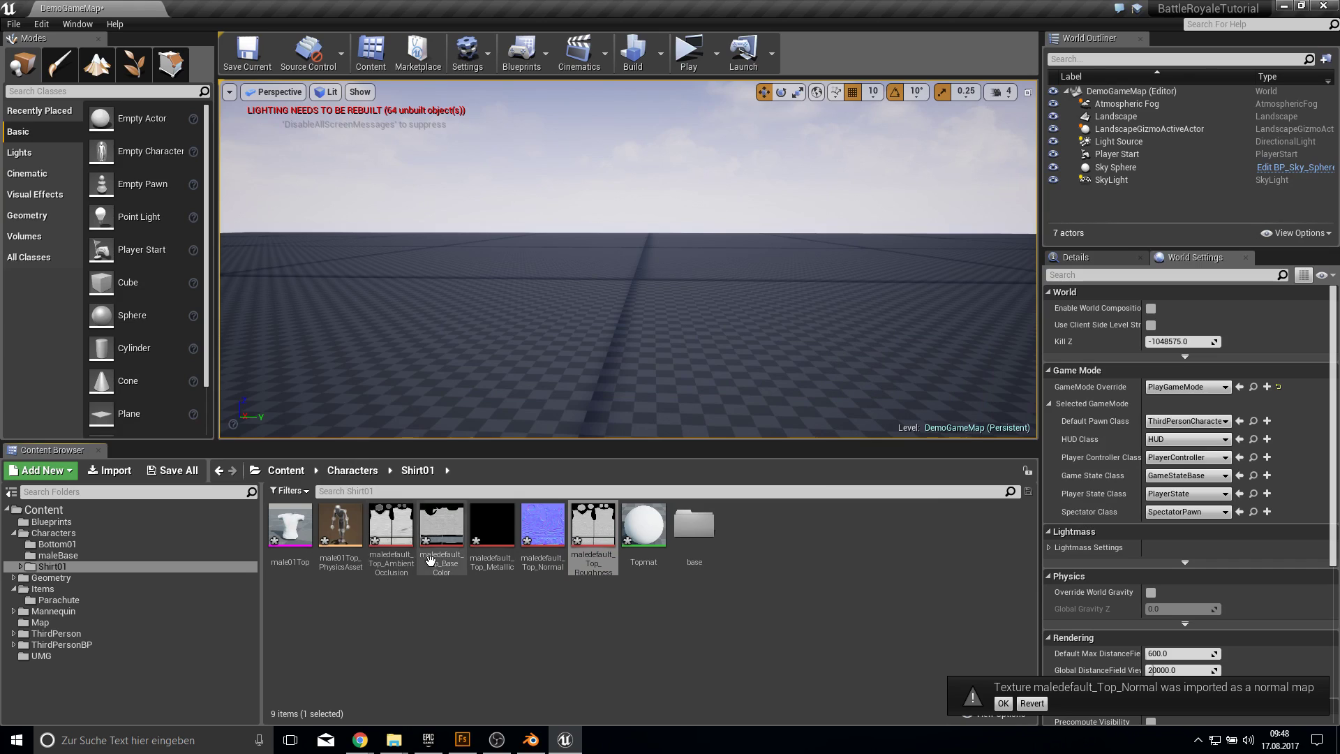
shift+click(577, 550)
drag(577, 550, 700, 542)
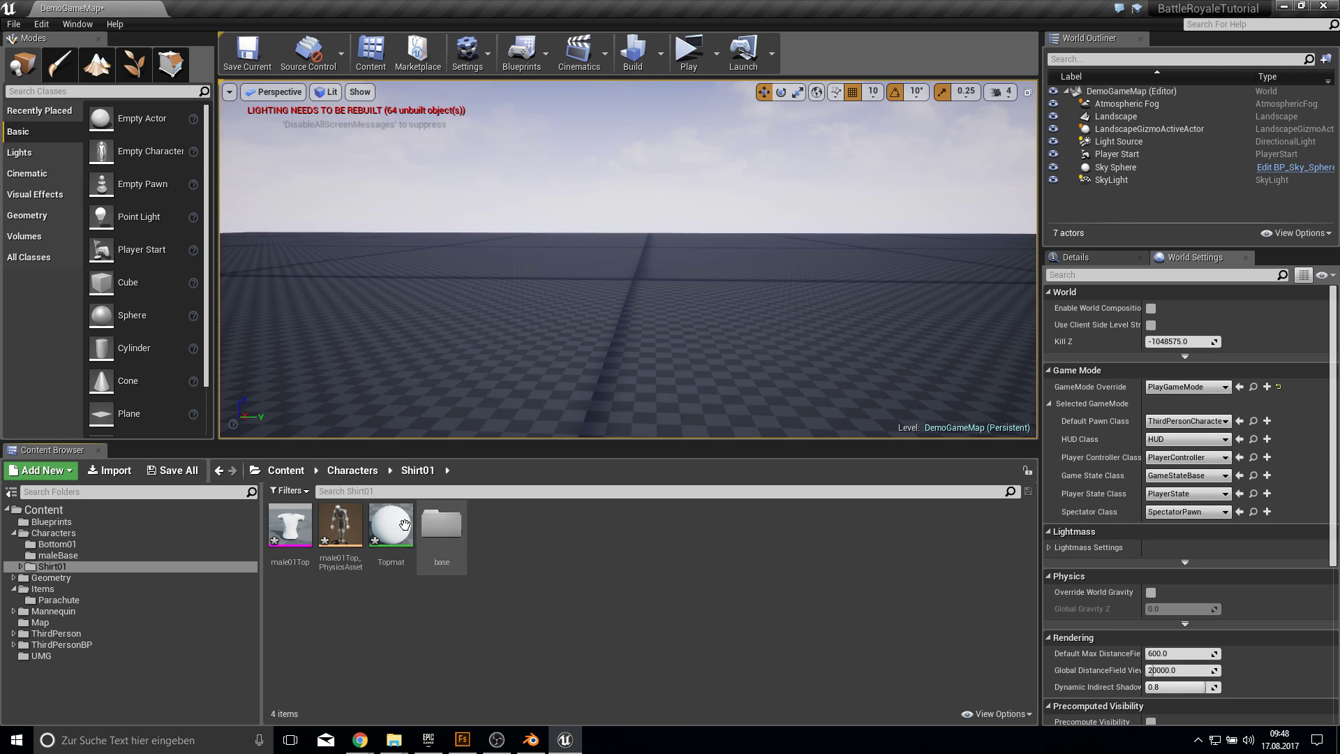
drag(391, 530, 440, 531)
click(463, 566)
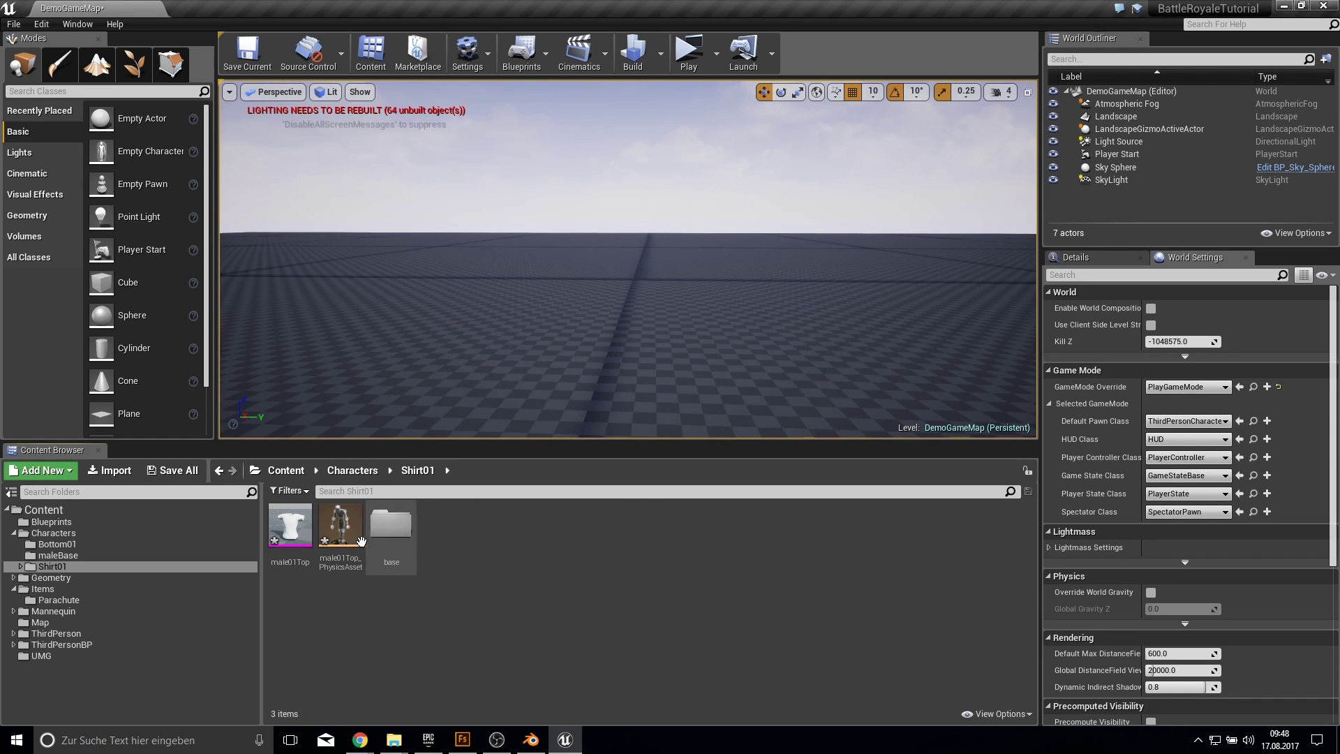
double_click(393, 534)
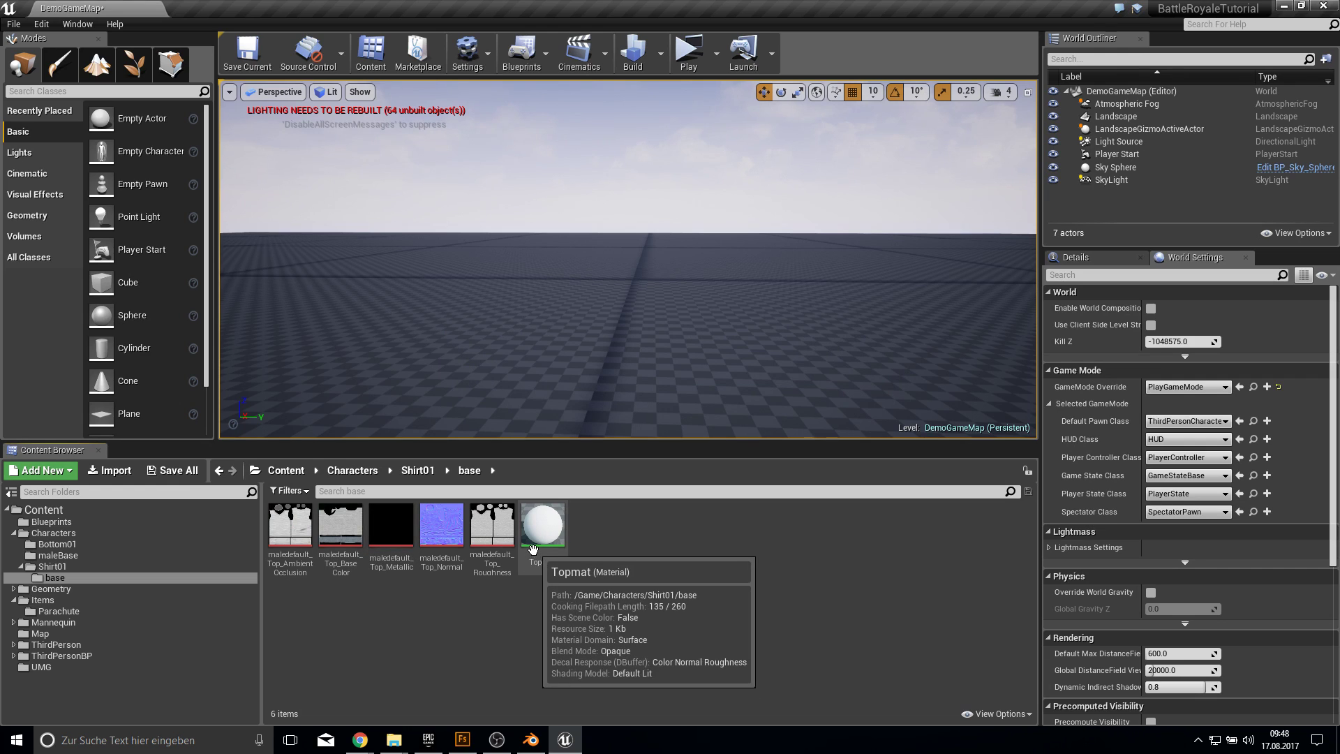
Open Topmat, add the five Top textures as texture samples, and delete the unused colour parameter.
click(497, 537)
shift+click(300, 538)
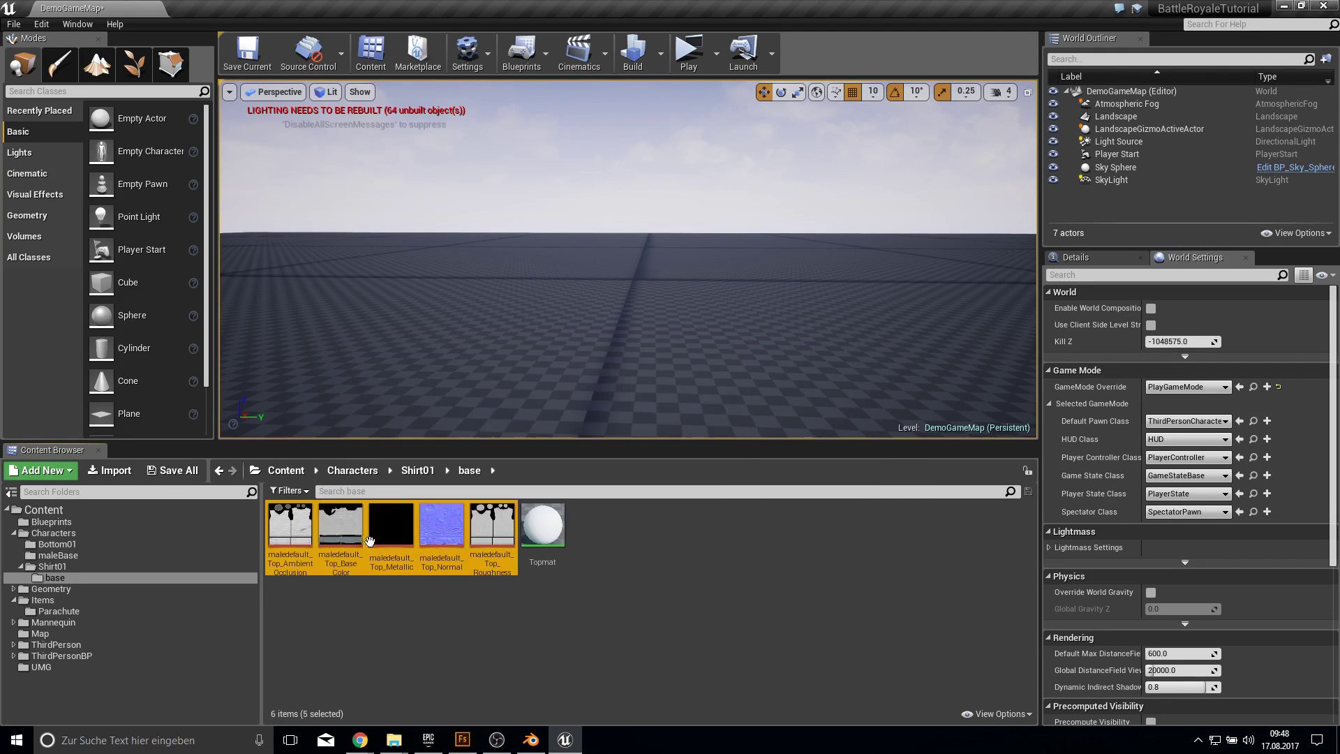
double_click(542, 527)
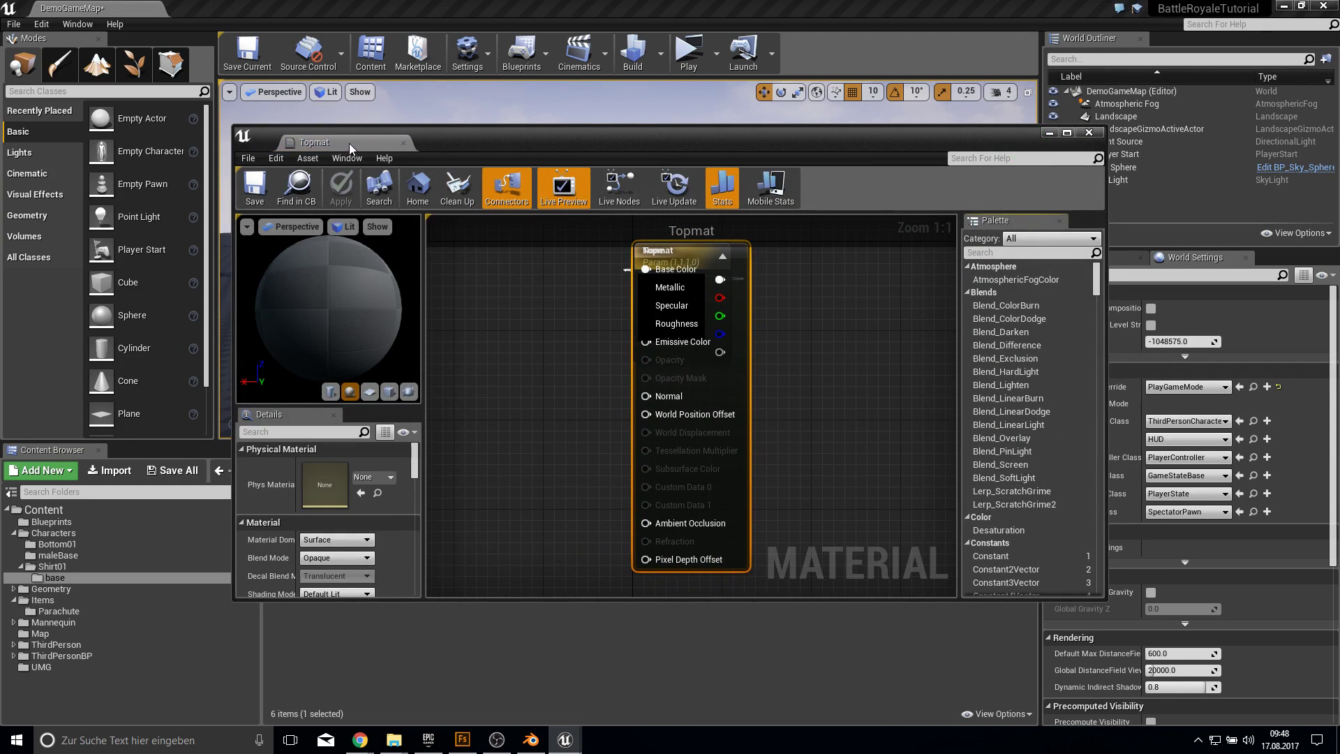
drag(349, 144, 209, 9)
click(91, 8)
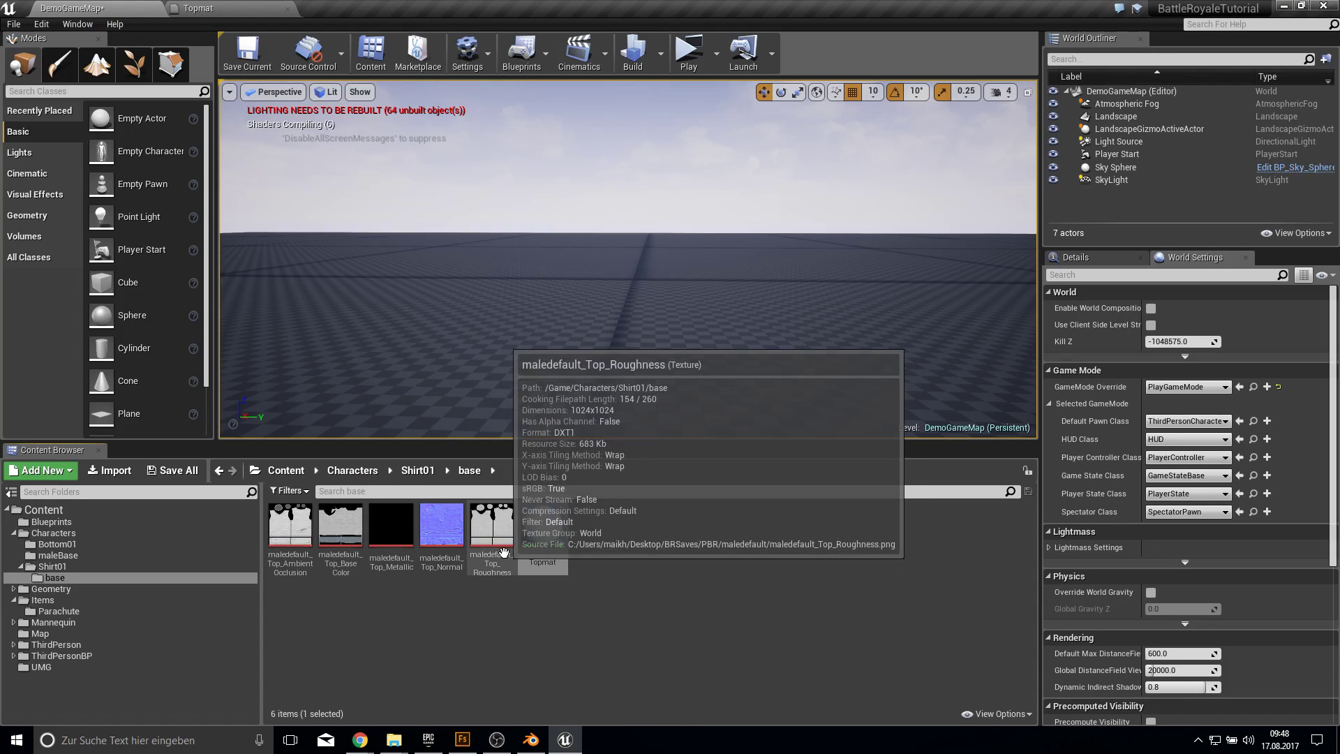
drag(515, 580, 372, 240)
drag(442, 267, 441, 266)
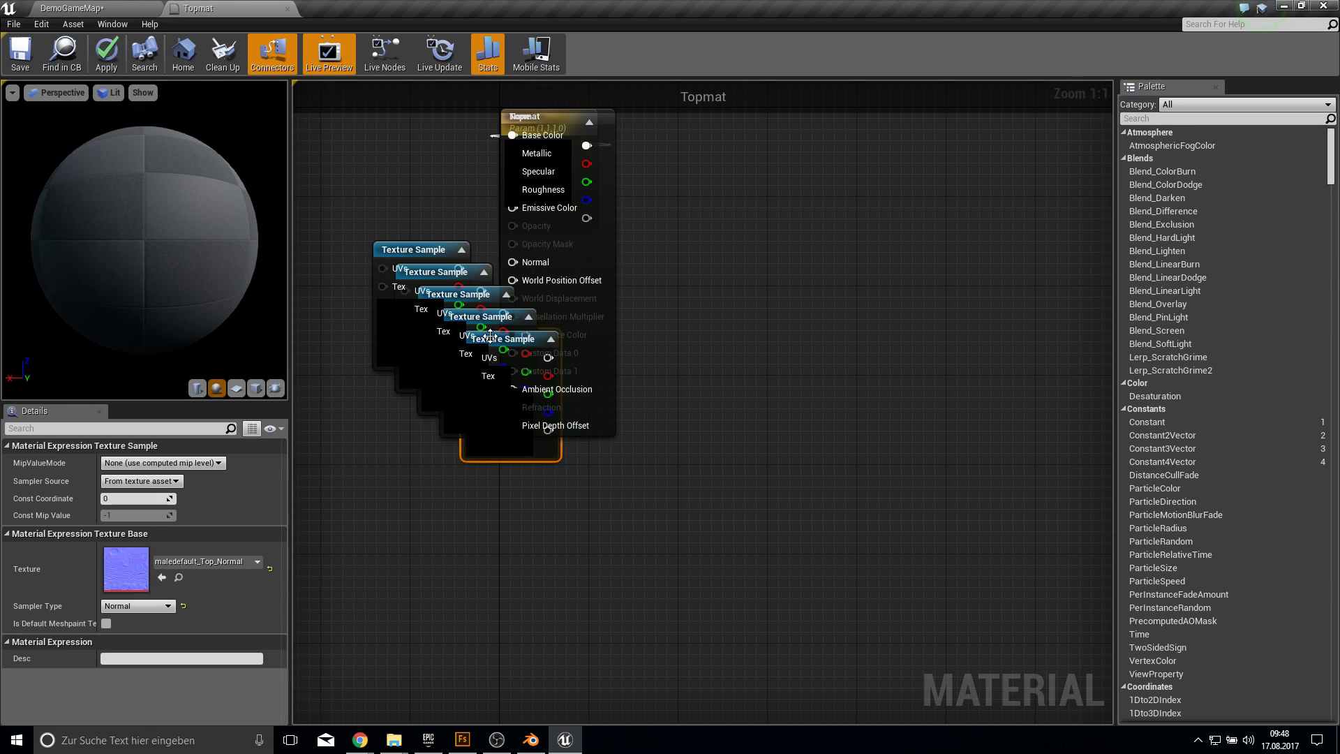
drag(545, 120, 900, 209)
click(732, 189)
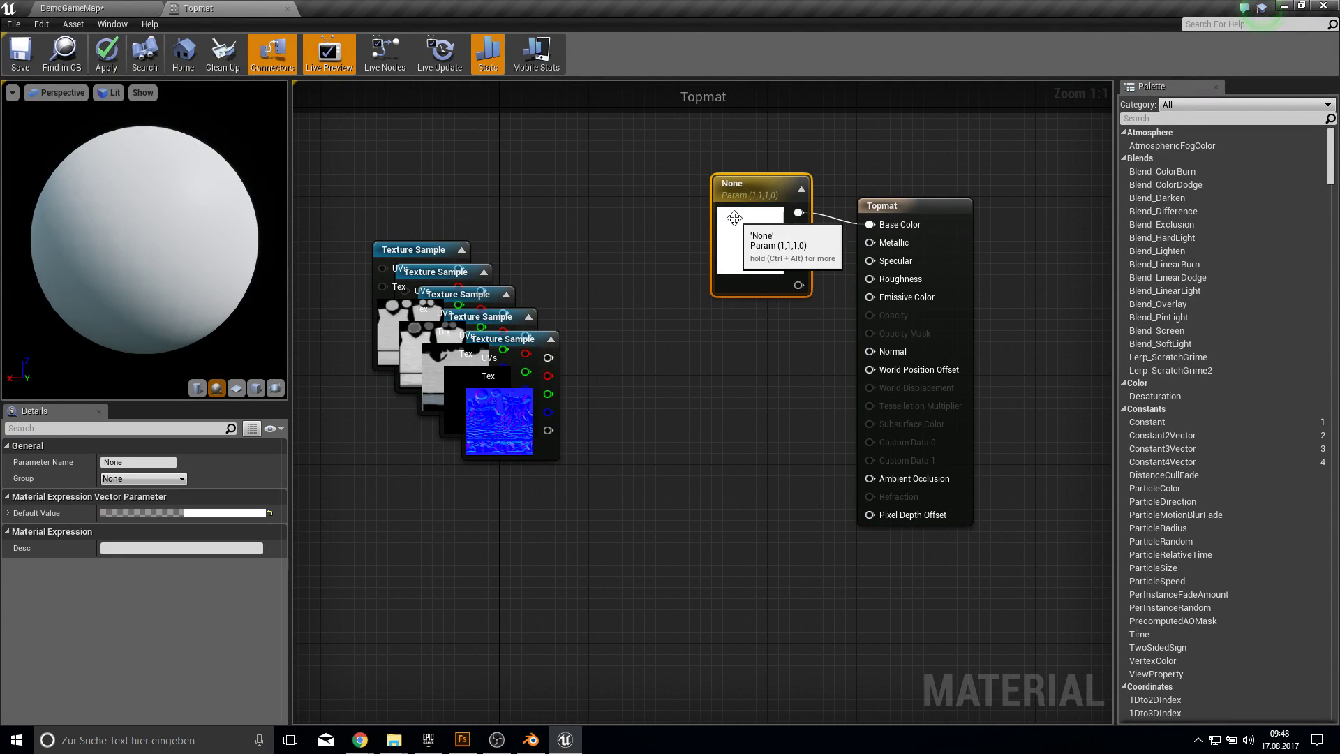
key(Delete)
Wire the Roughness, Normal, Metallic, Base Color and Ambient Occlusion samples to their matching inputs.
click(412, 252)
drag(412, 251, 661, 217)
drag(847, 297, 894, 279)
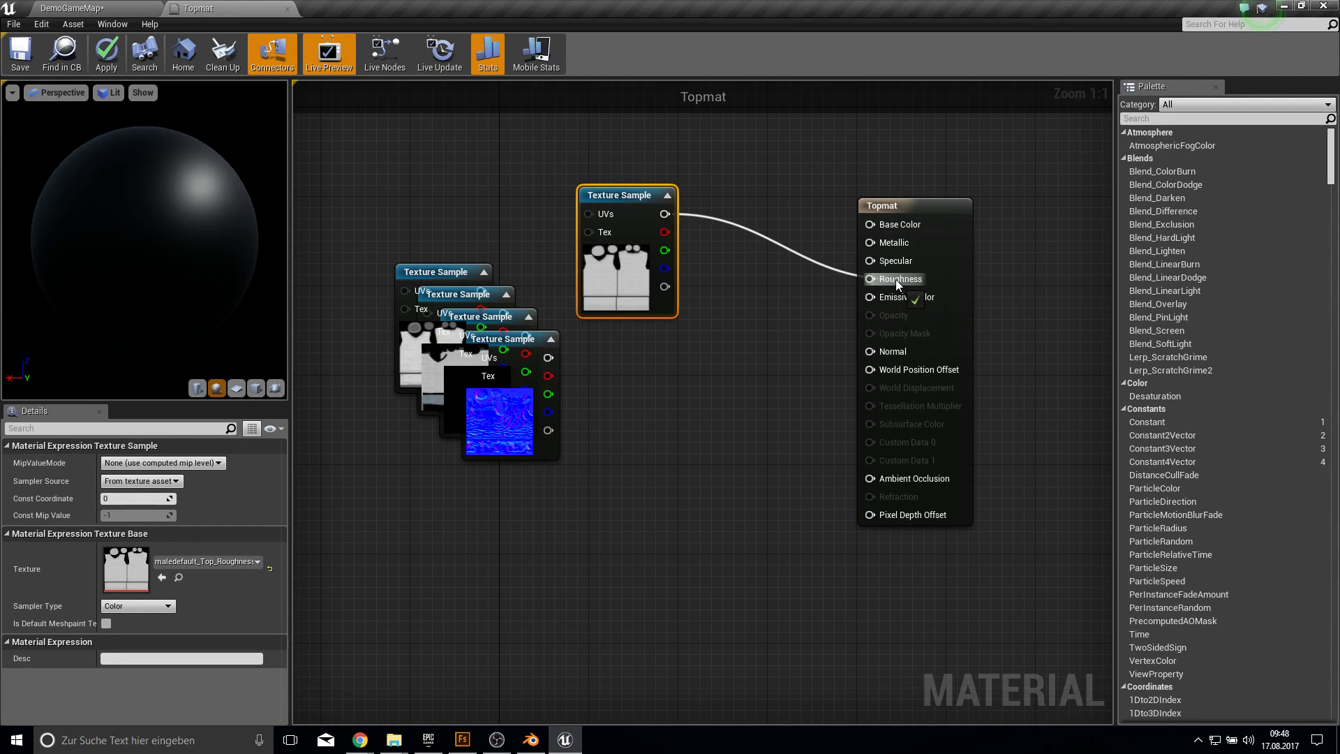
drag(501, 377, 865, 354)
drag(487, 410, 569, 434)
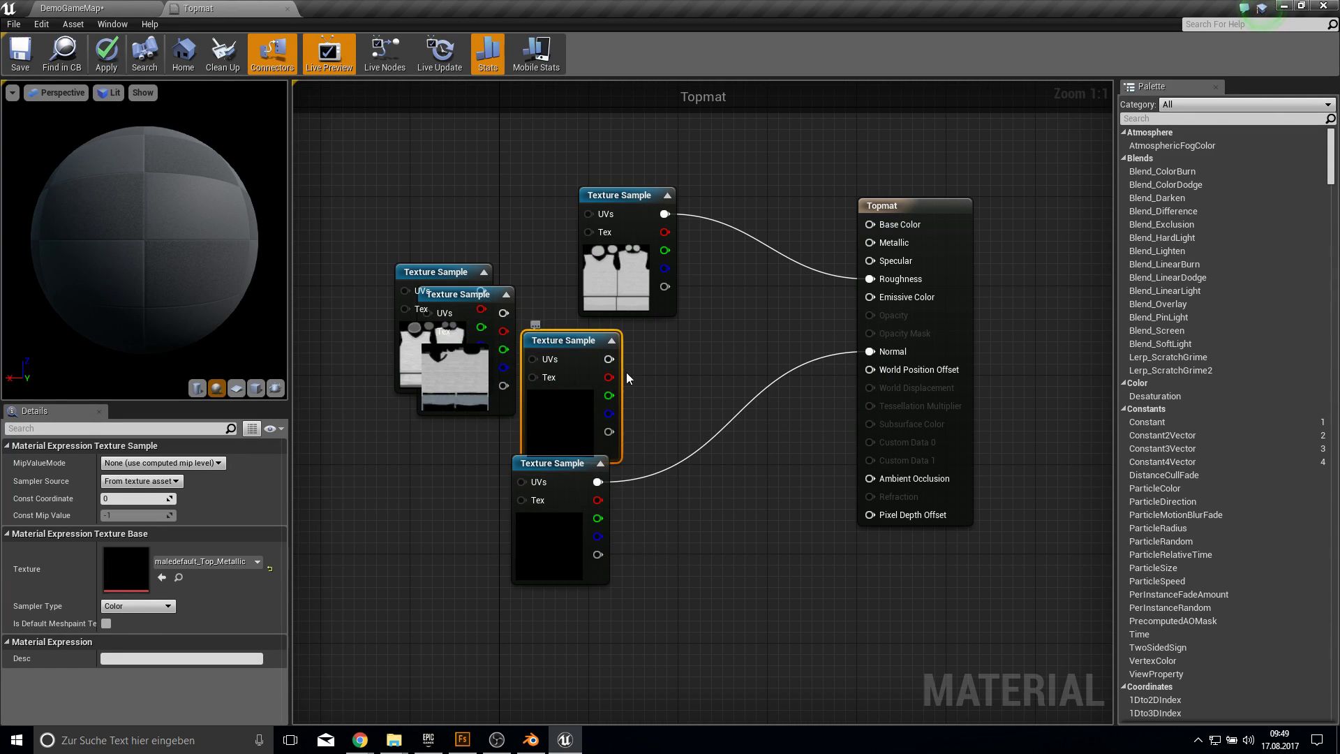
drag(609, 369, 880, 290)
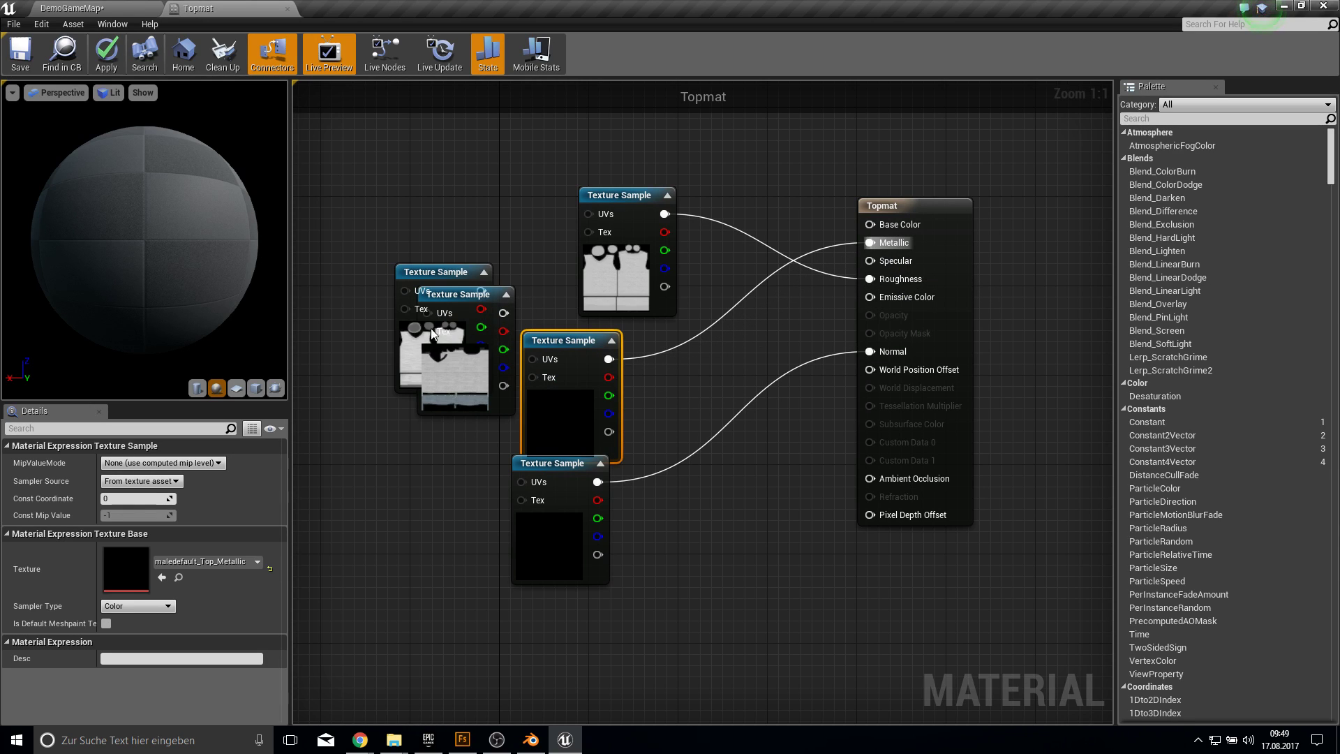
click(436, 338)
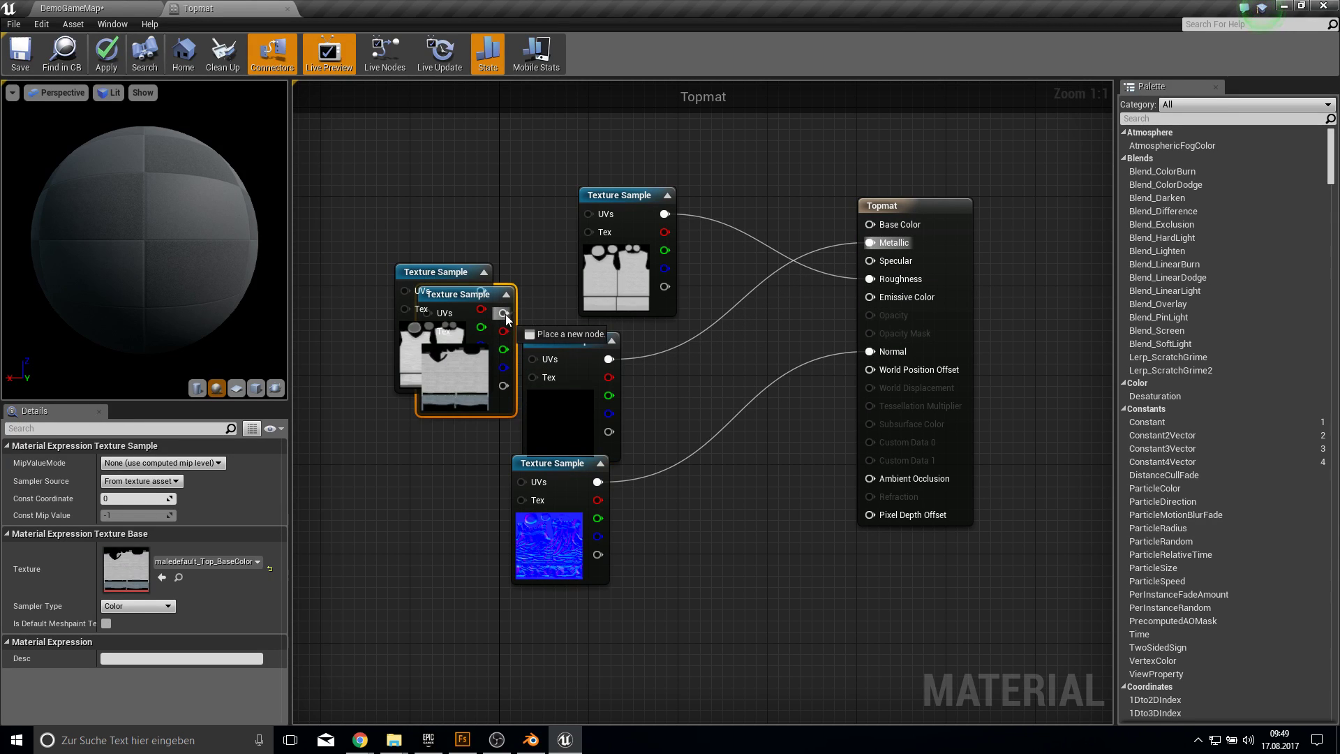
drag(884, 233, 885, 242)
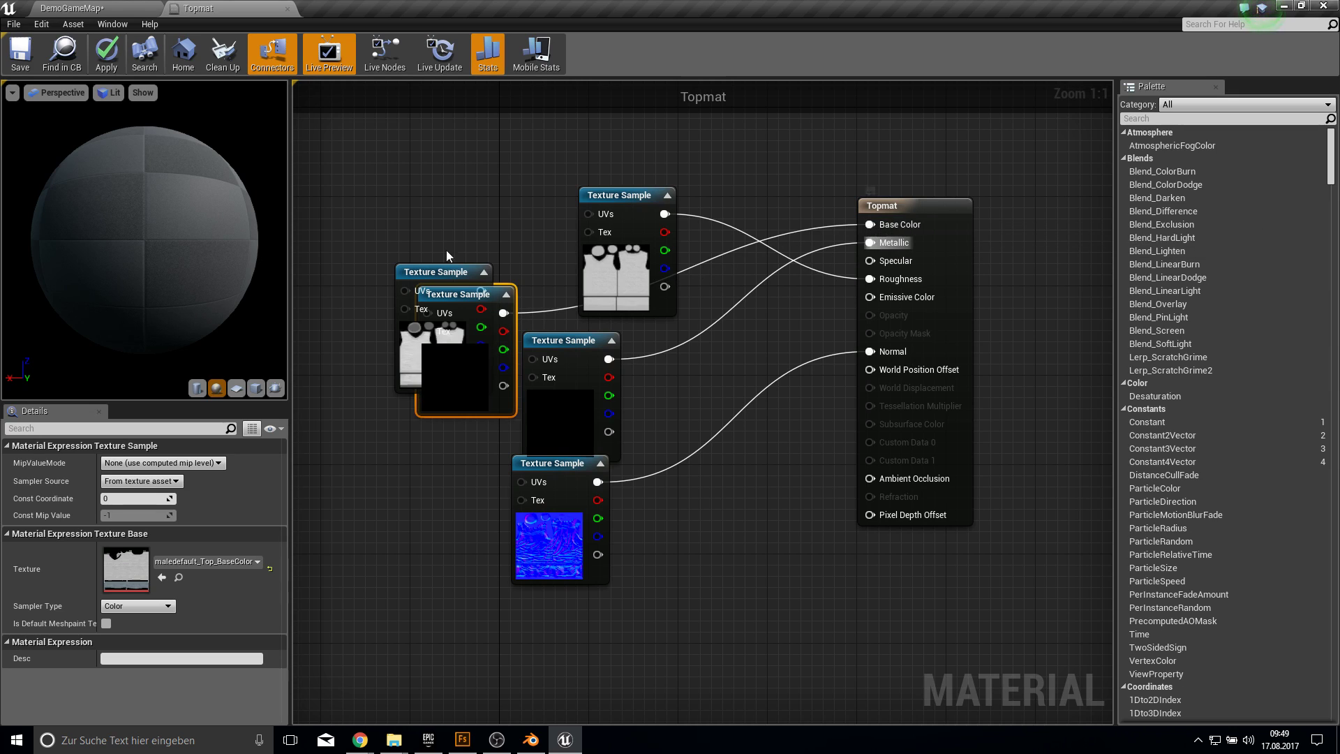
drag(410, 279, 870, 353)
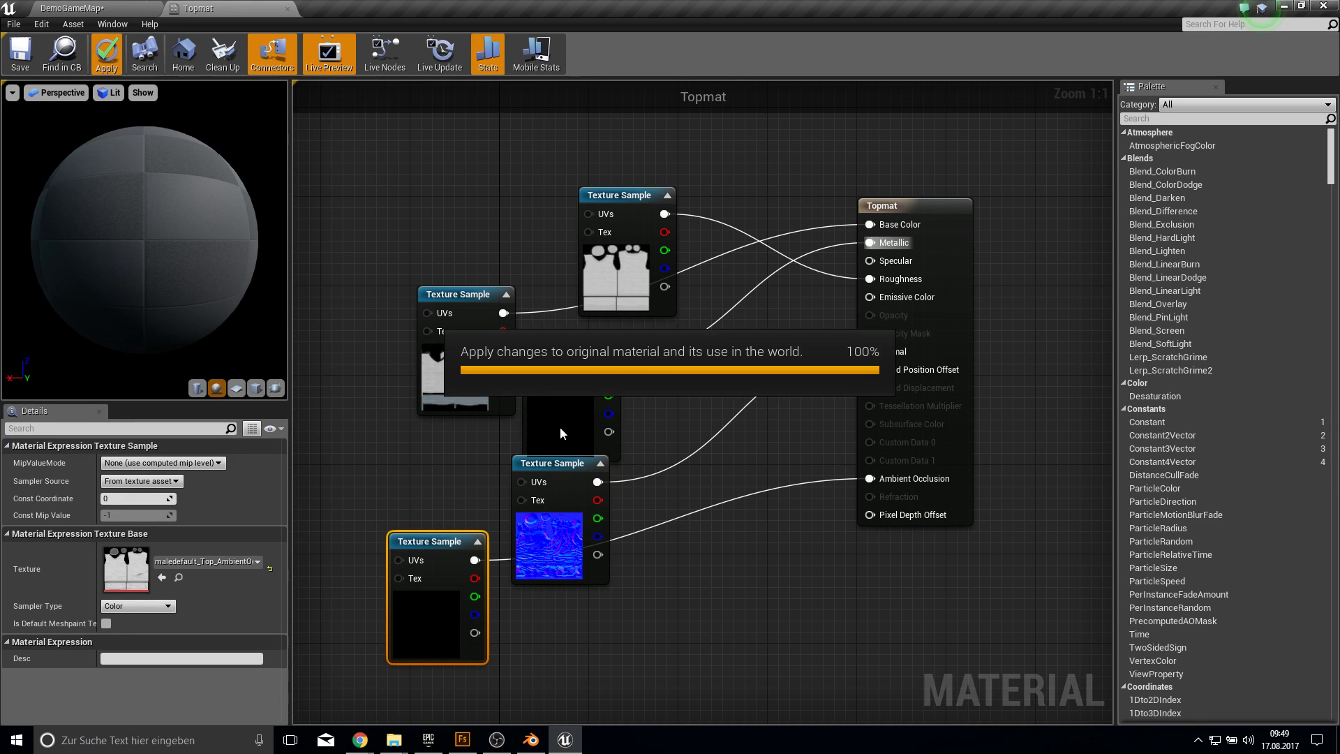
Inspect the male01Top mesh from Shirt01 with its Topmat textures, then return to DemoGameMap.
click(70, 7)
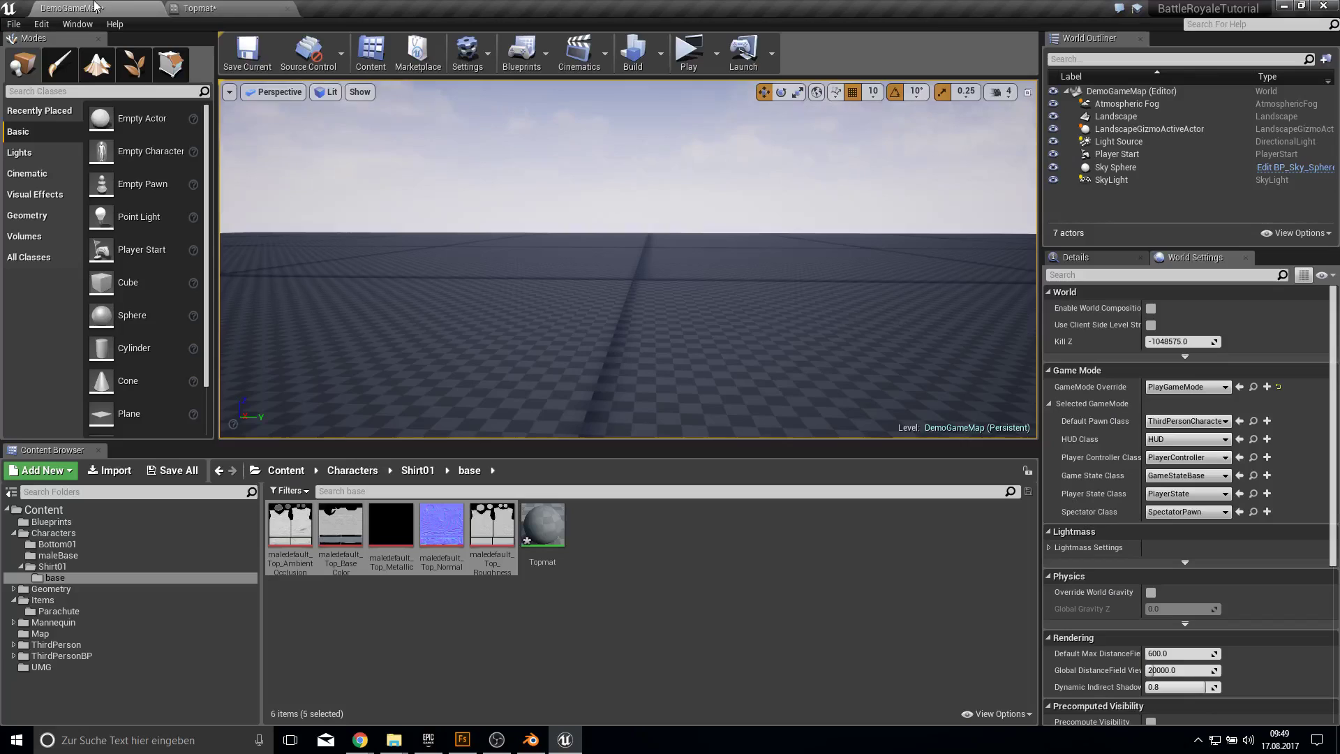
click(58, 567)
double_click(347, 544)
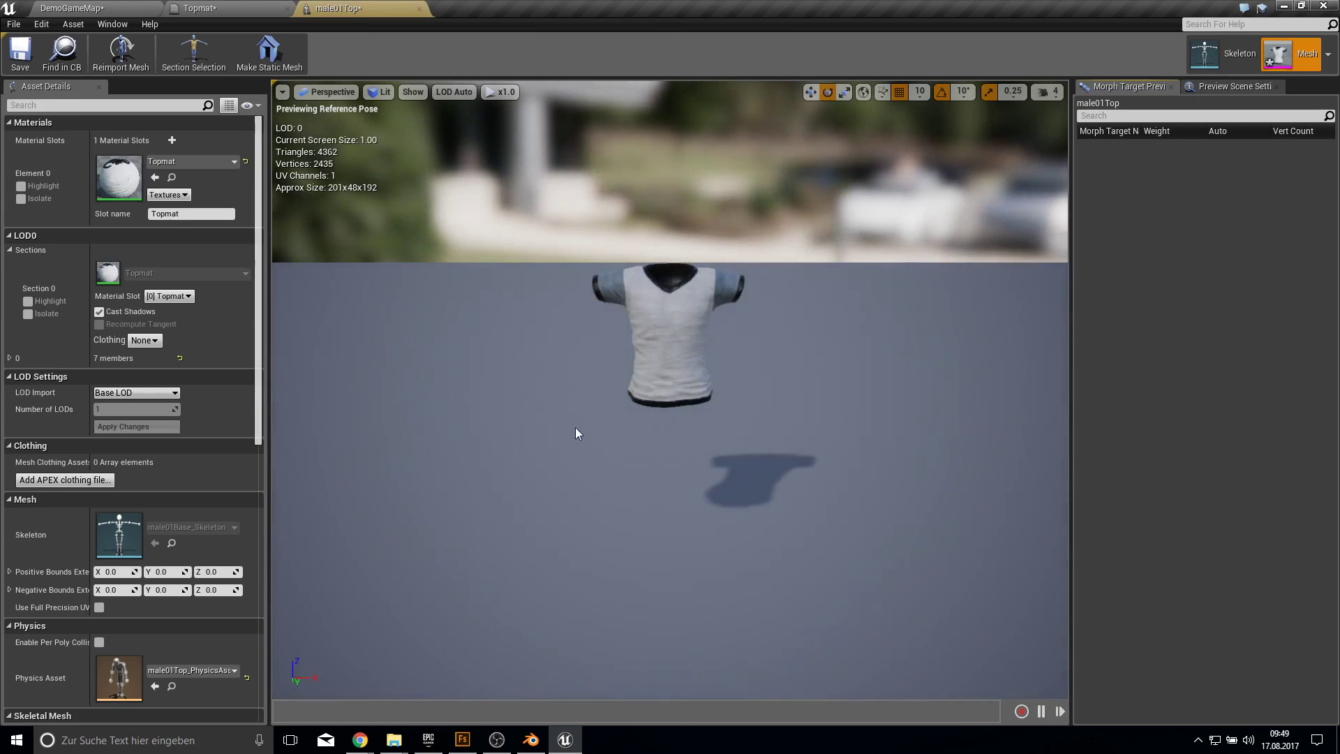
mouse_move(578, 433)
right_down()
mouse_move(617, 418)
mouse_move(363, 419)
mouse_move(391, 467)
mouse_move(628, 531)
mouse_move(572, 460)
mouse_move(586, 454)
right_up()
key(w)
key(s)
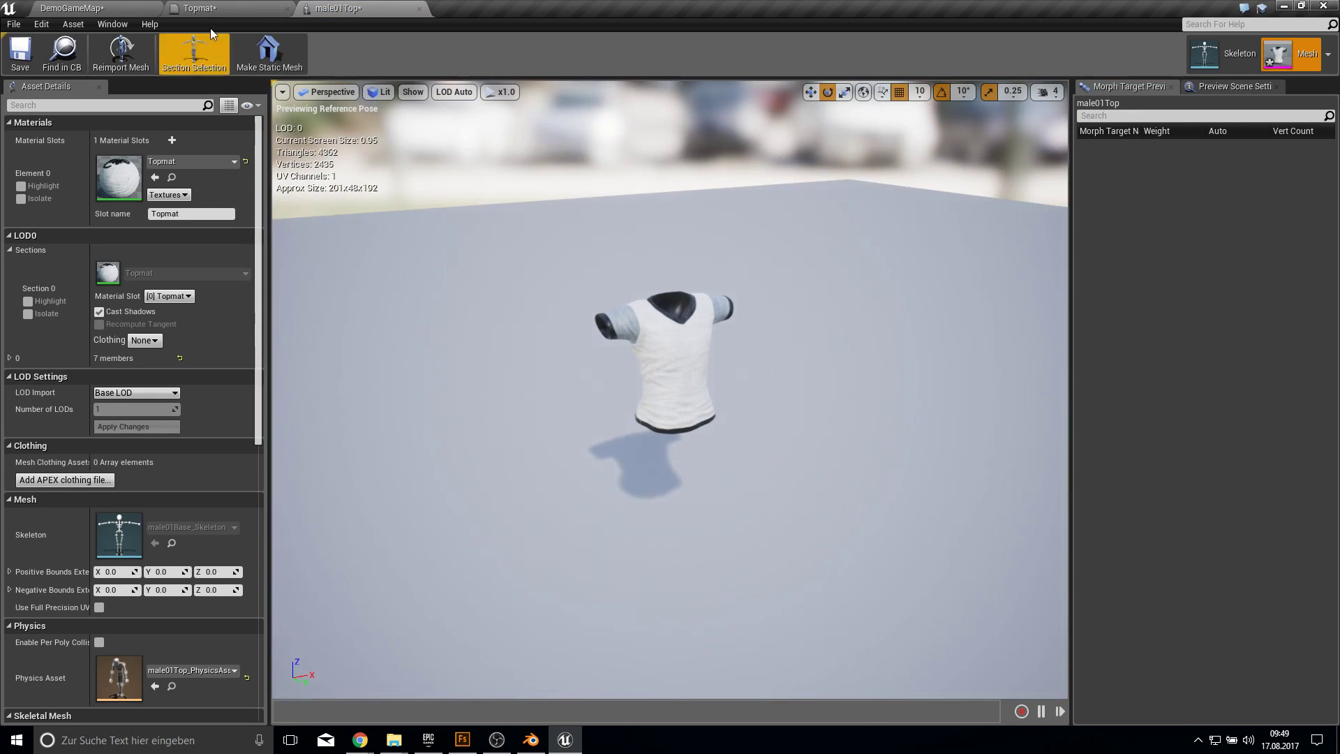
click(117, 6)
click(362, 658)
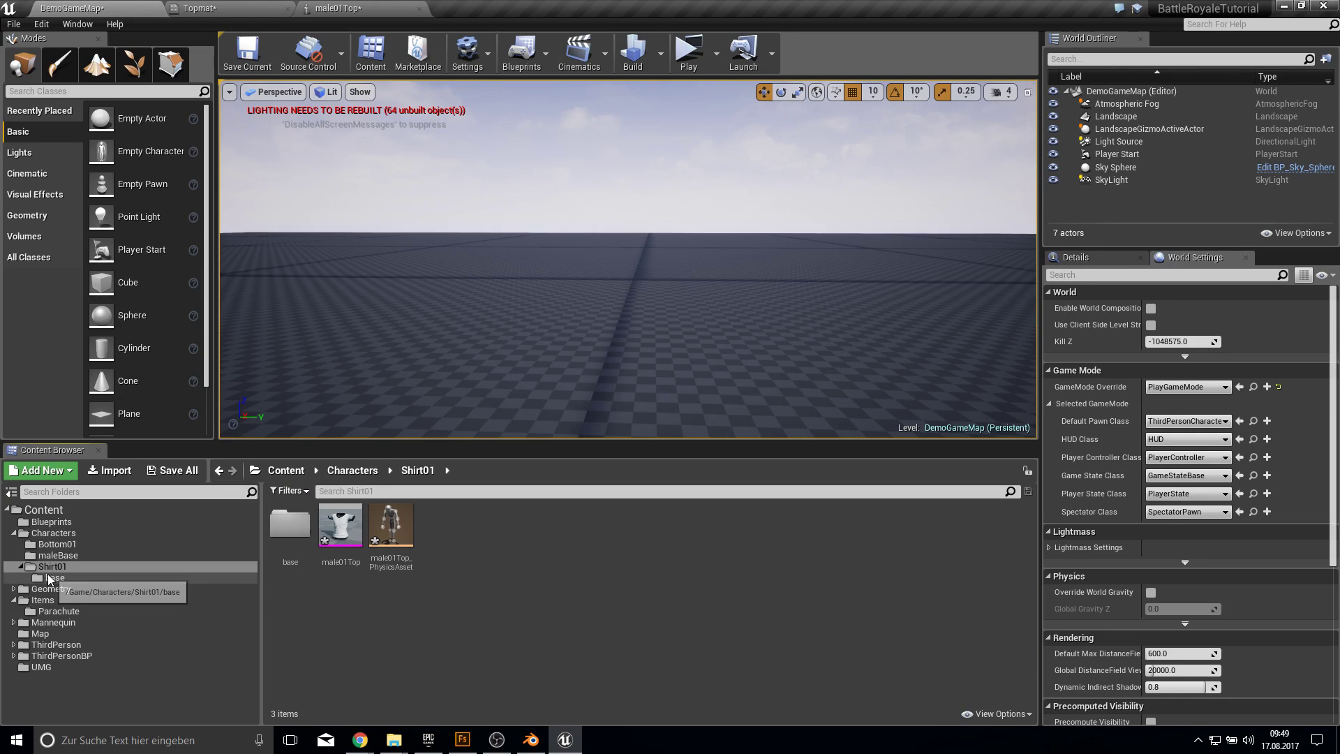
Import the five maledefault_Bottom PNG maps, found by searching 'bott', into Bottom01.
click(53, 545)
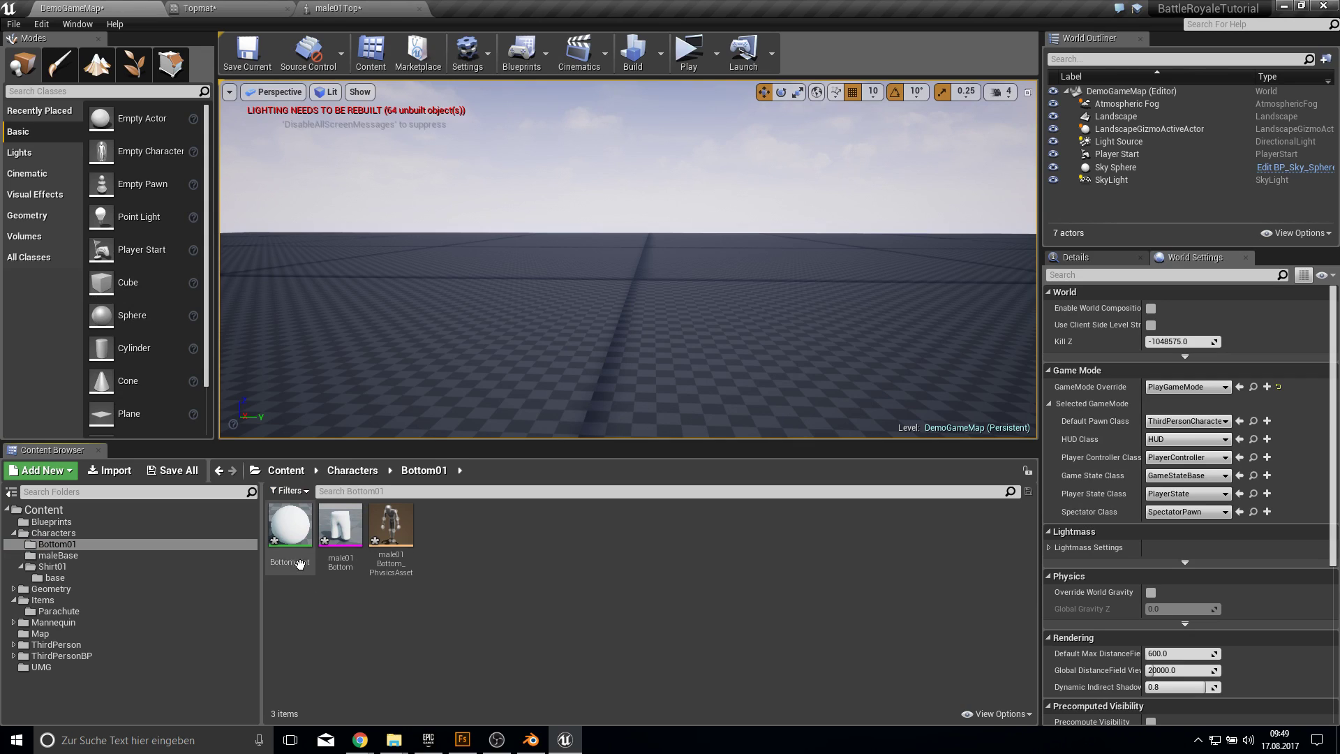
click(99, 472)
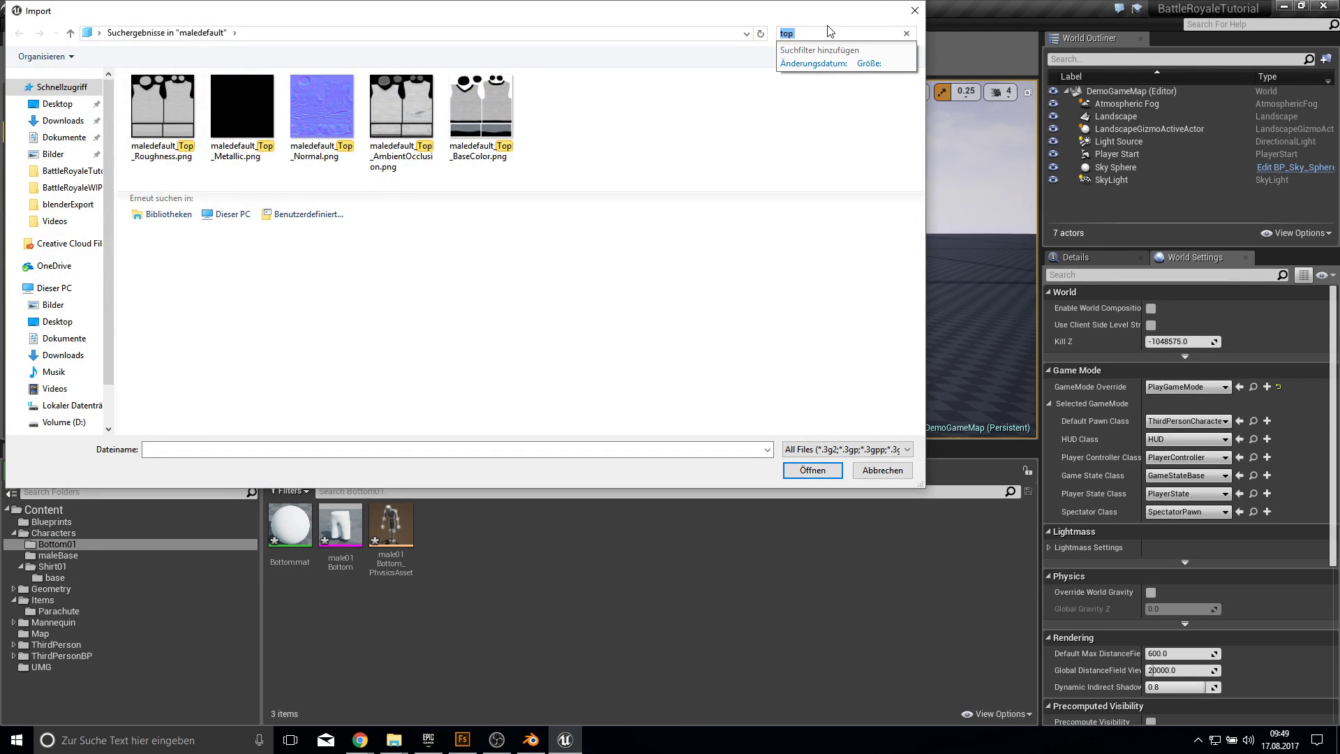
click(829, 28)
text(bott)
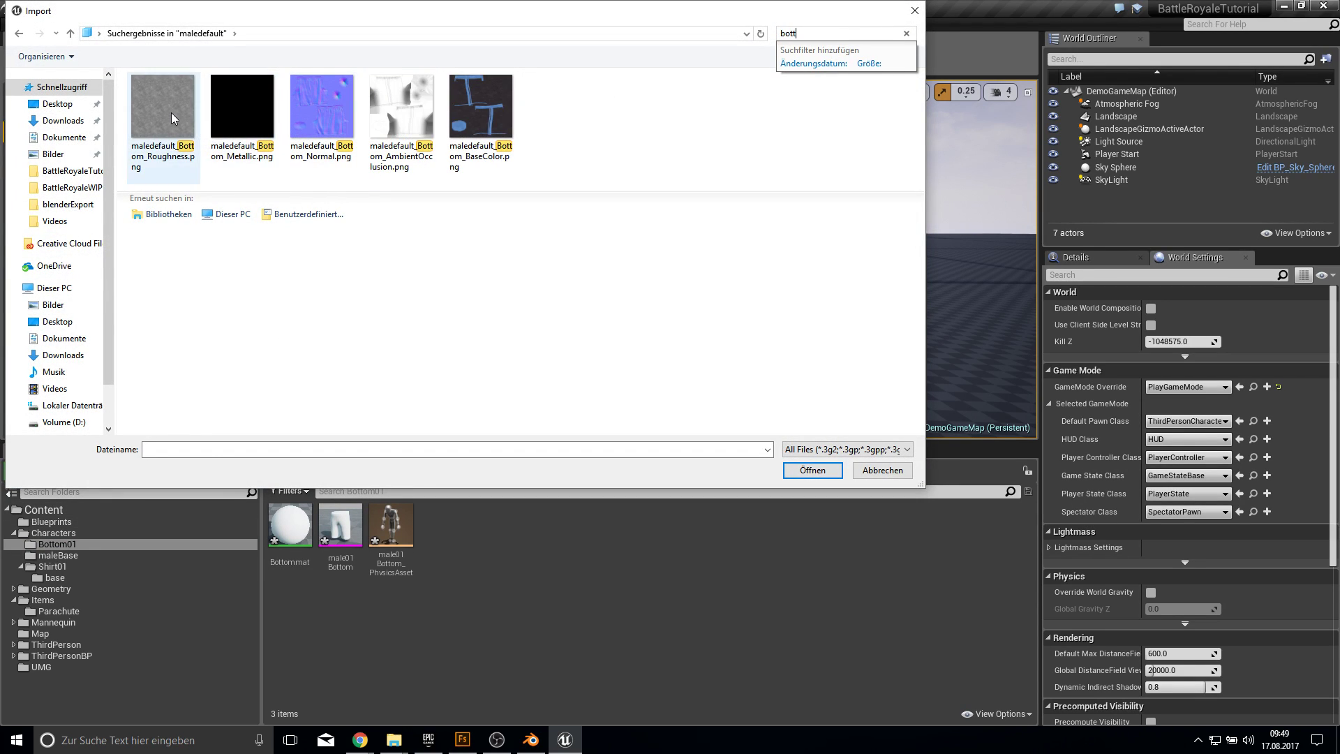
click(170, 111)
shift+click(486, 125)
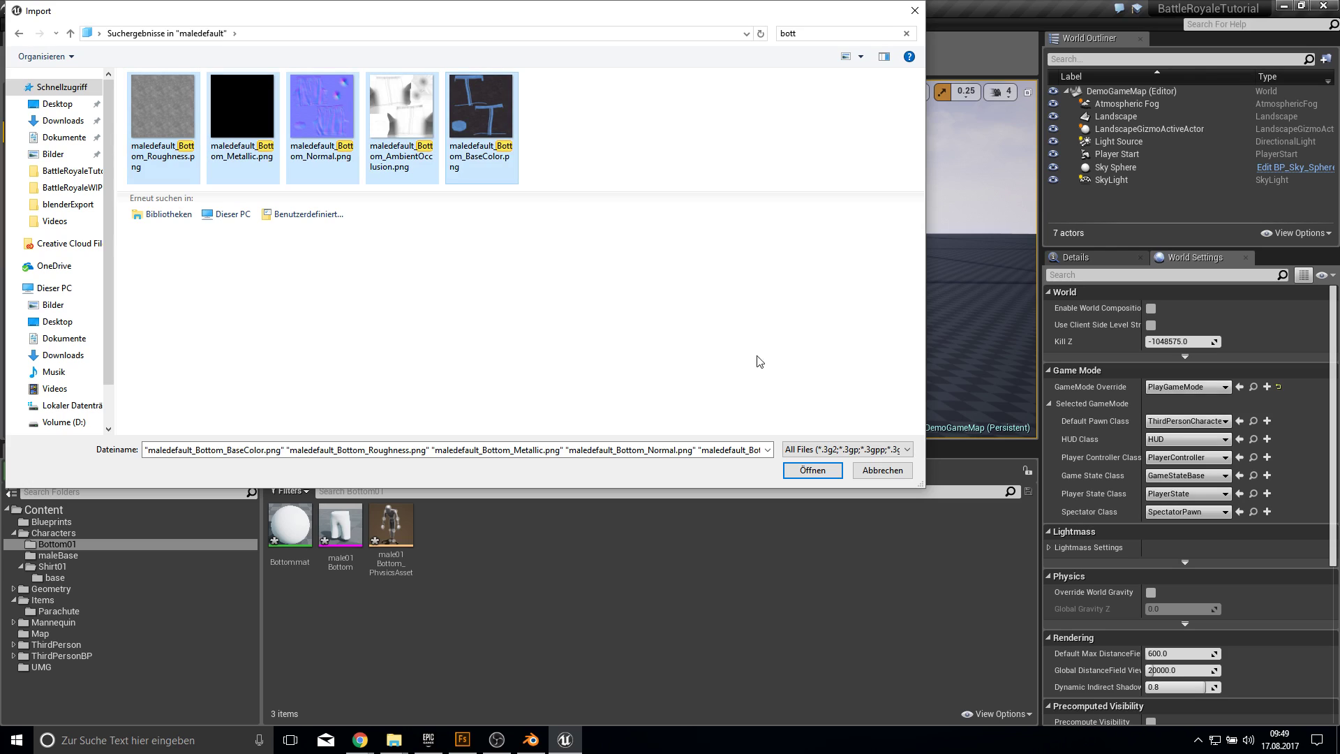
click(811, 472)
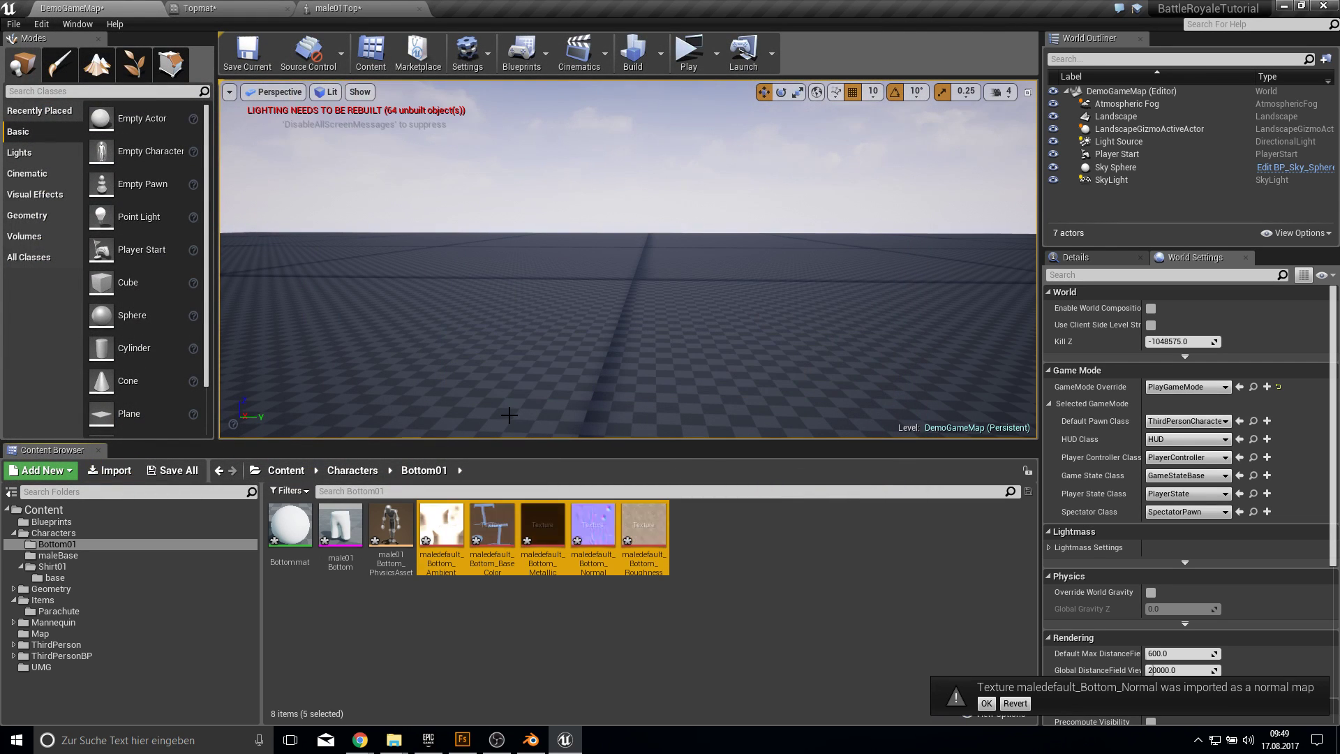
Open Bottommat, bring in the five Bottom textures, and delete the unused None parameter node.
double_click(290, 527)
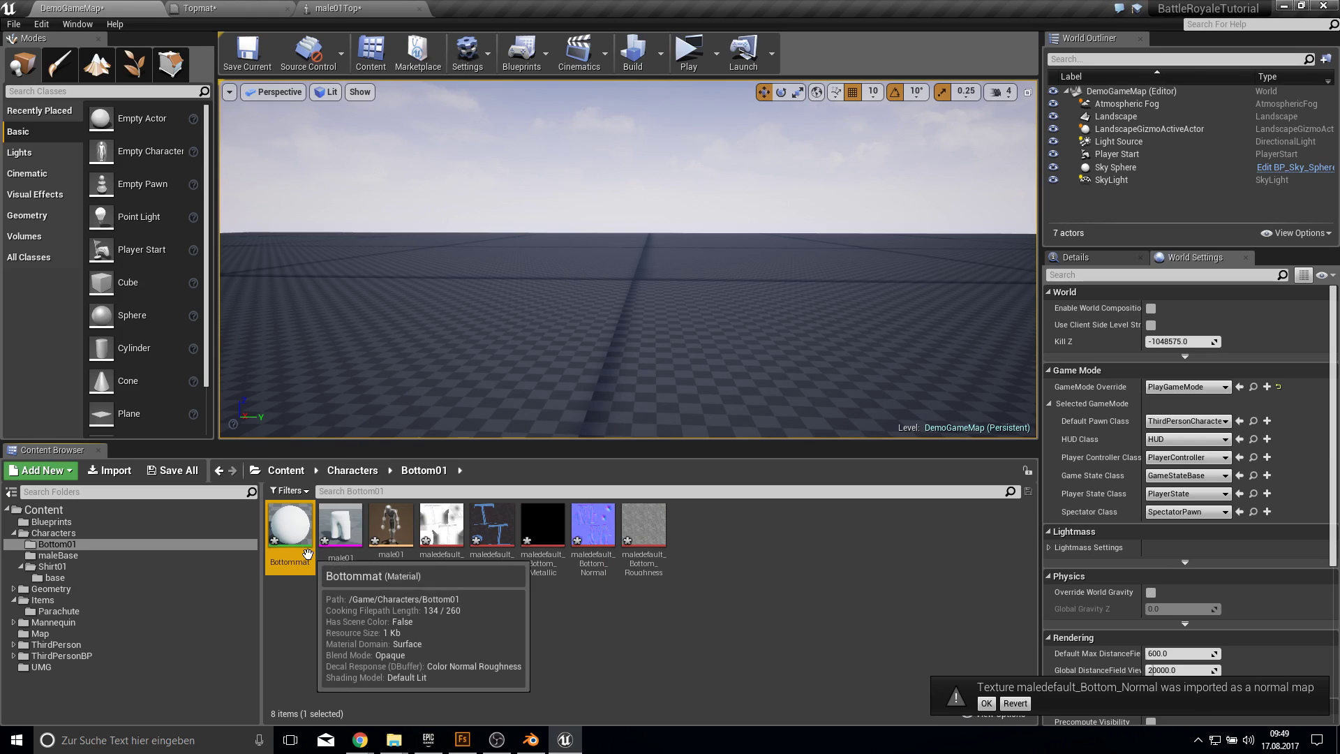
click(126, 6)
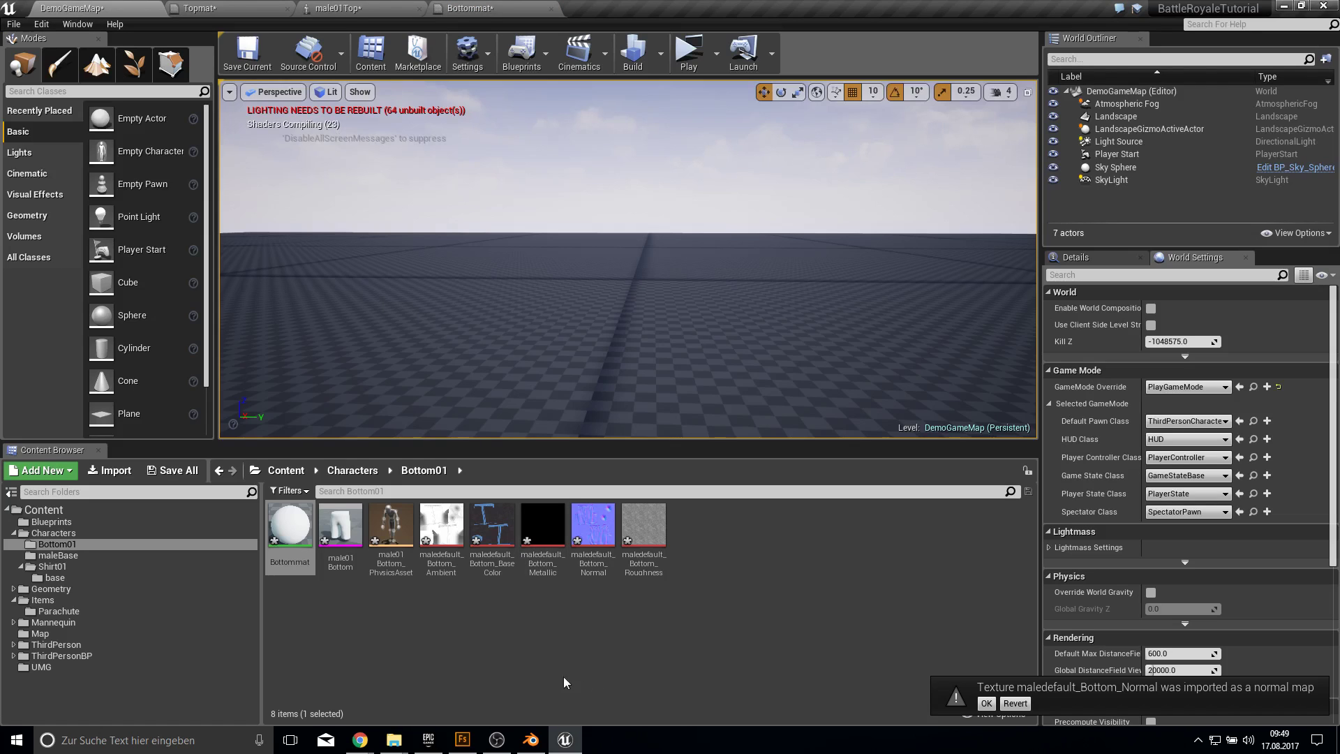
click(432, 549)
shift+click(644, 525)
drag(643, 525, 342, 196)
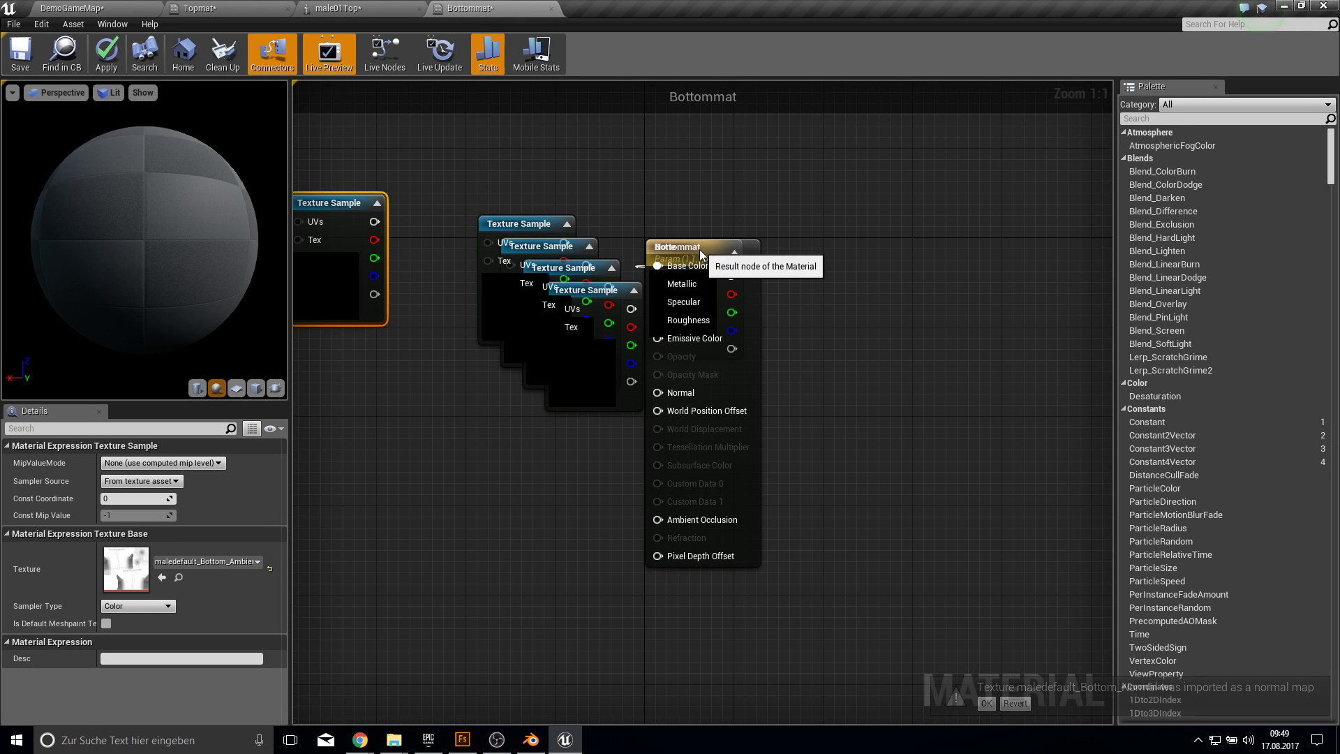
drag(687, 249, 966, 249)
click(711, 286)
key(Delete)
Wire Ambient Occlusion, Base Color, Normal and Metallic textures to their inputs and apply Bottommat.
drag(374, 221, 950, 524)
drag(535, 228, 791, 213)
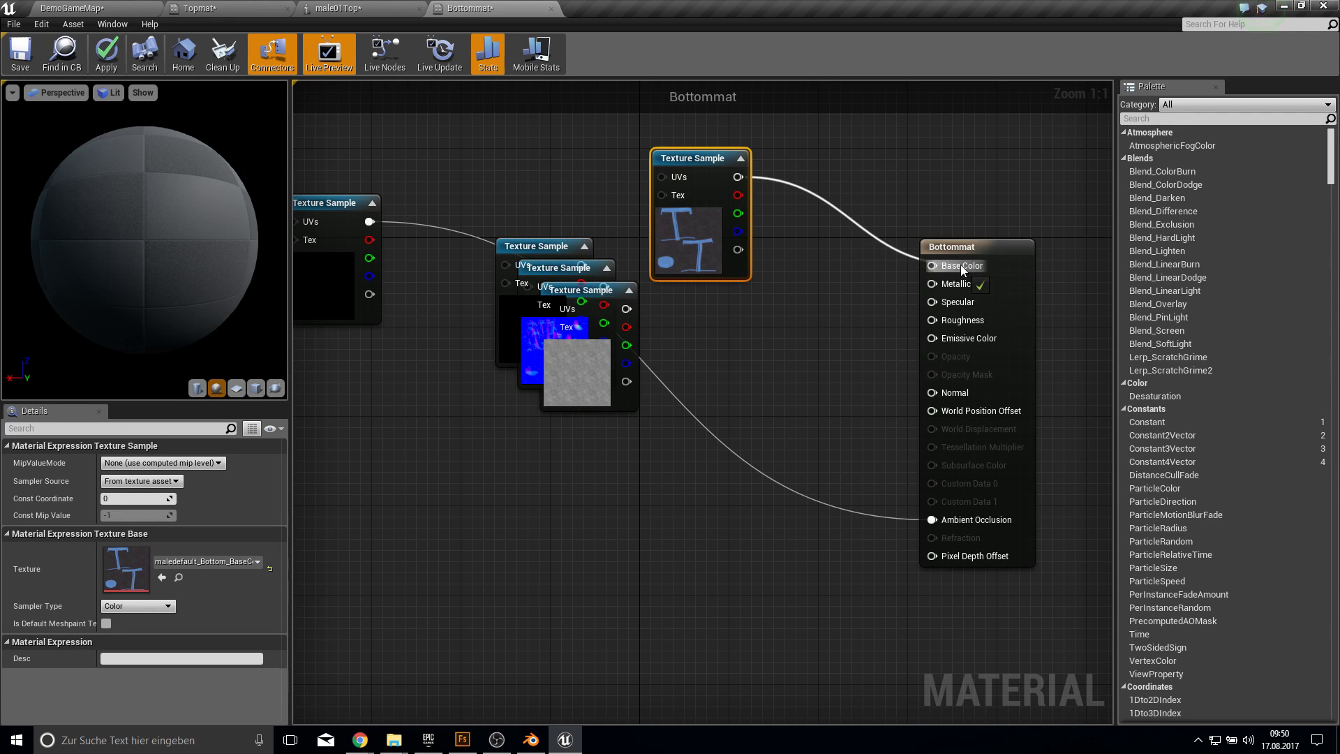
drag(962, 270, 962, 269)
drag(558, 307, 933, 393)
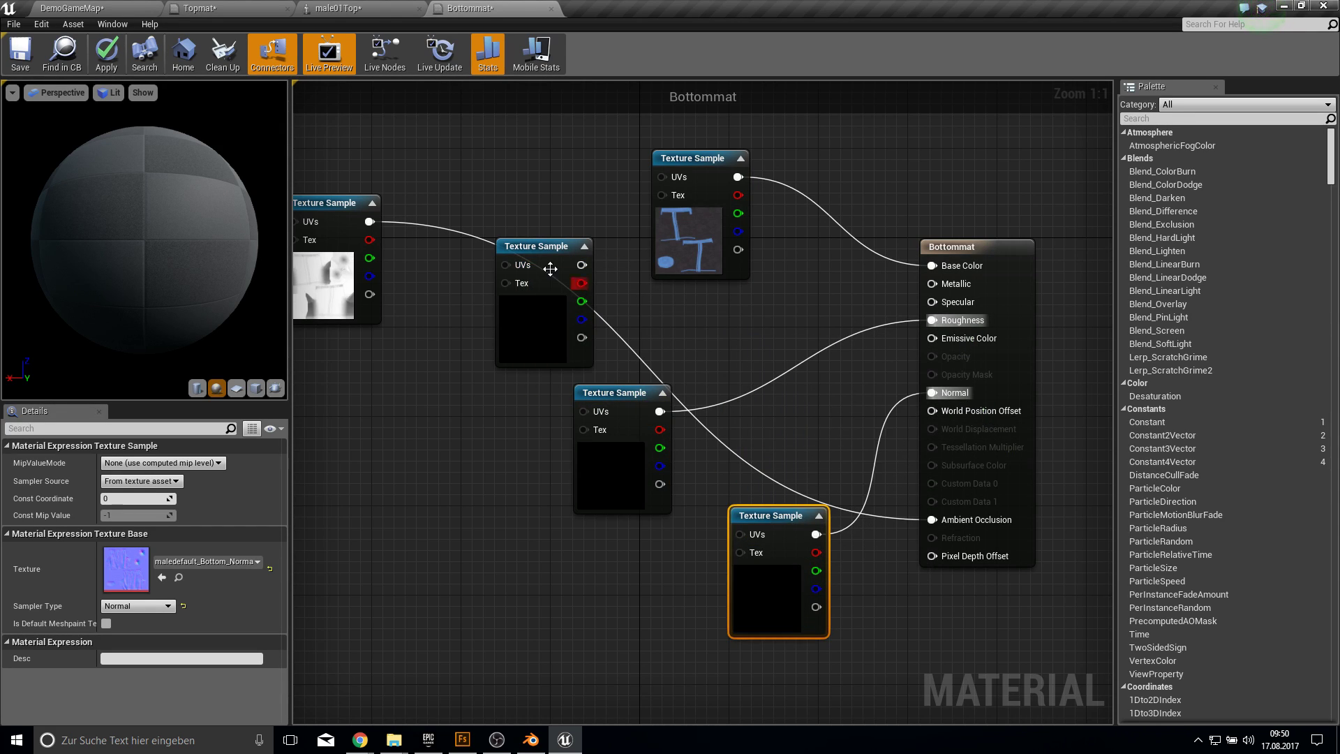
click(569, 275)
drag(581, 265, 937, 283)
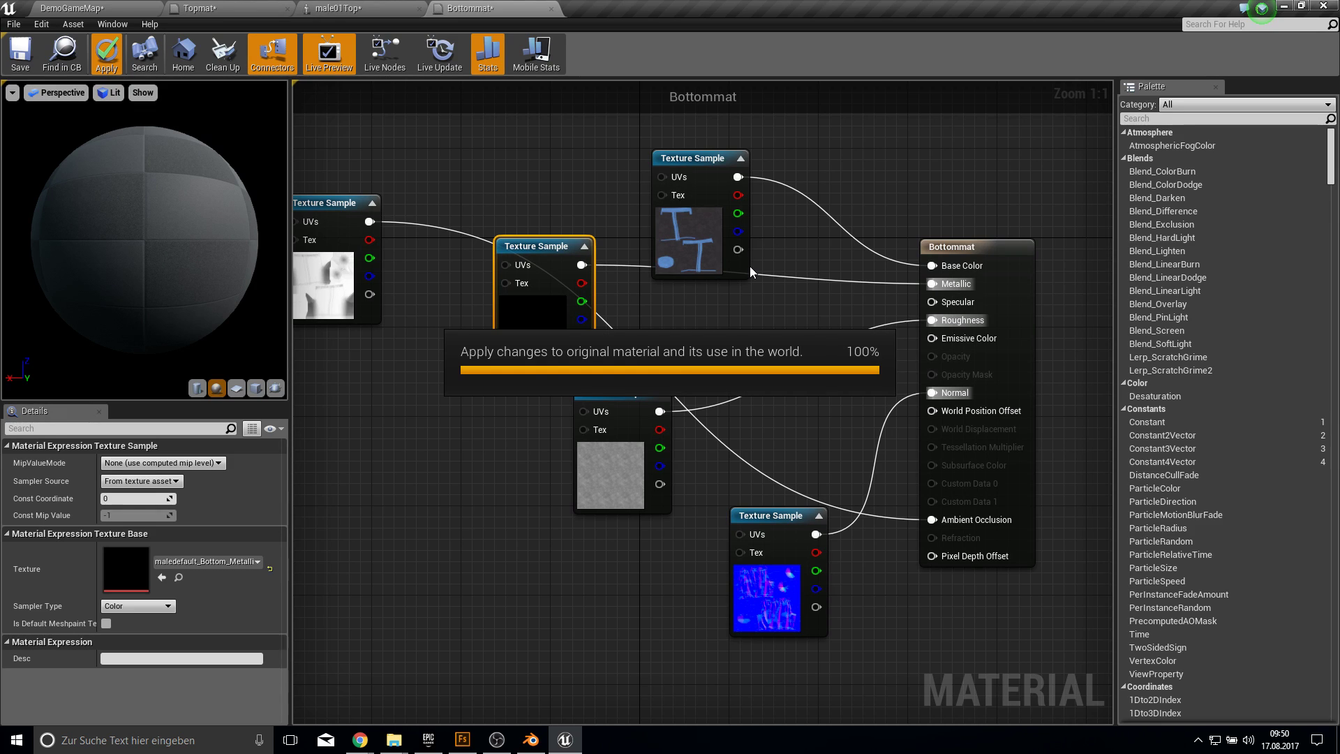
click(450, 371)
Save all modified assets.
click(129, 7)
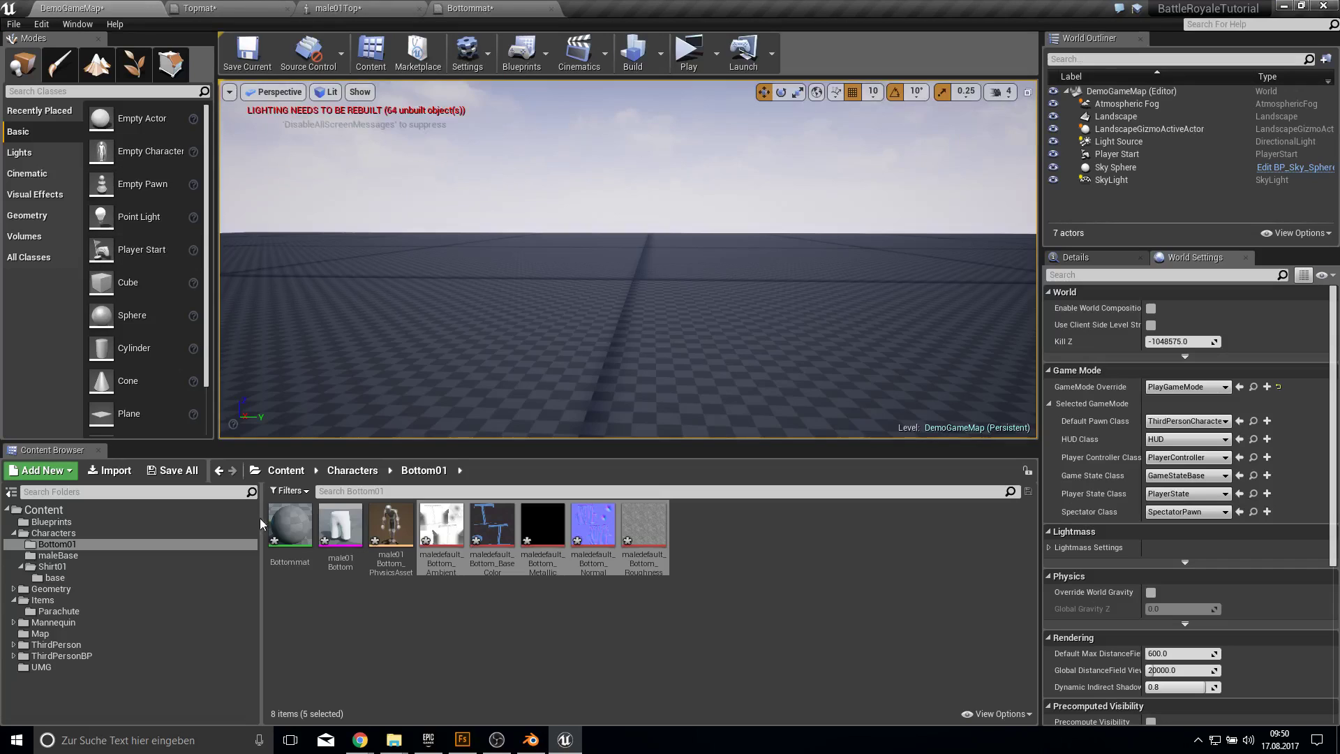
click(173, 471)
click(795, 498)
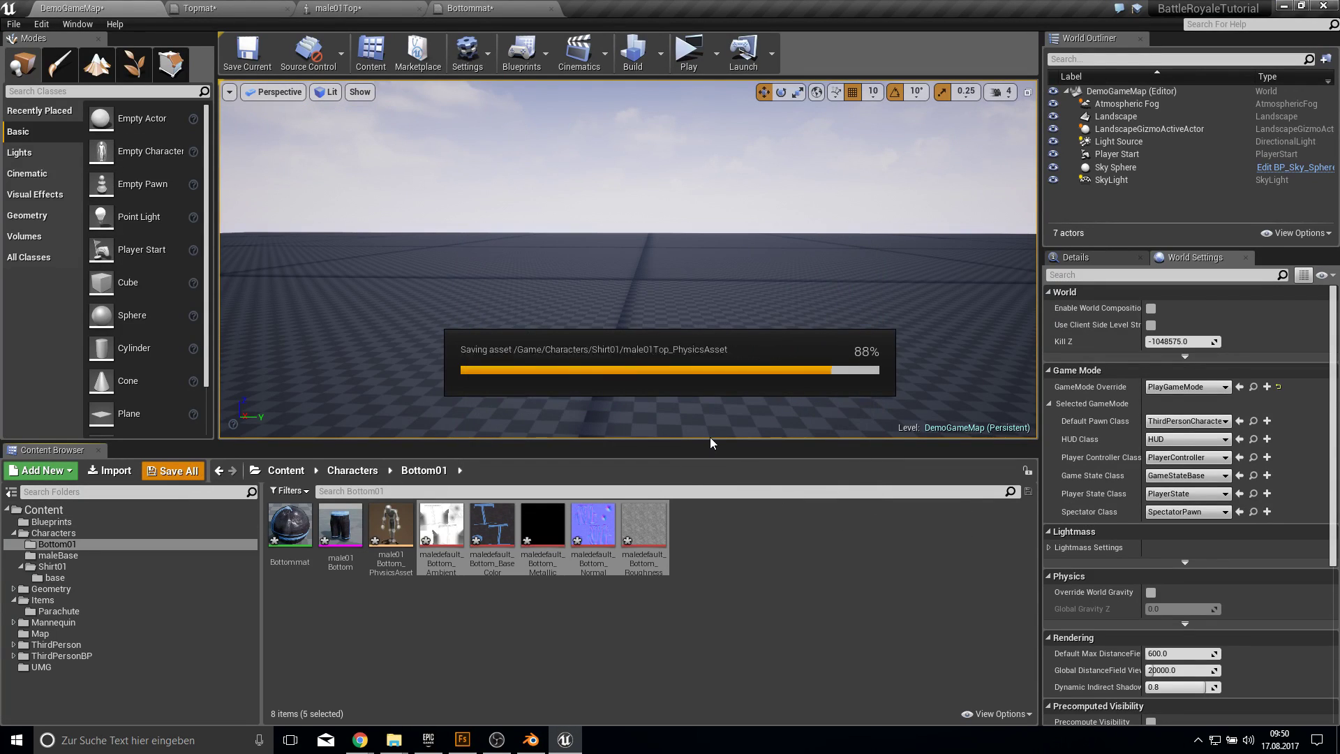
Open the ThirdPersonCharacter blueprint and swap its Mesh from SK_Mannequin to male01Base.
click(714, 634)
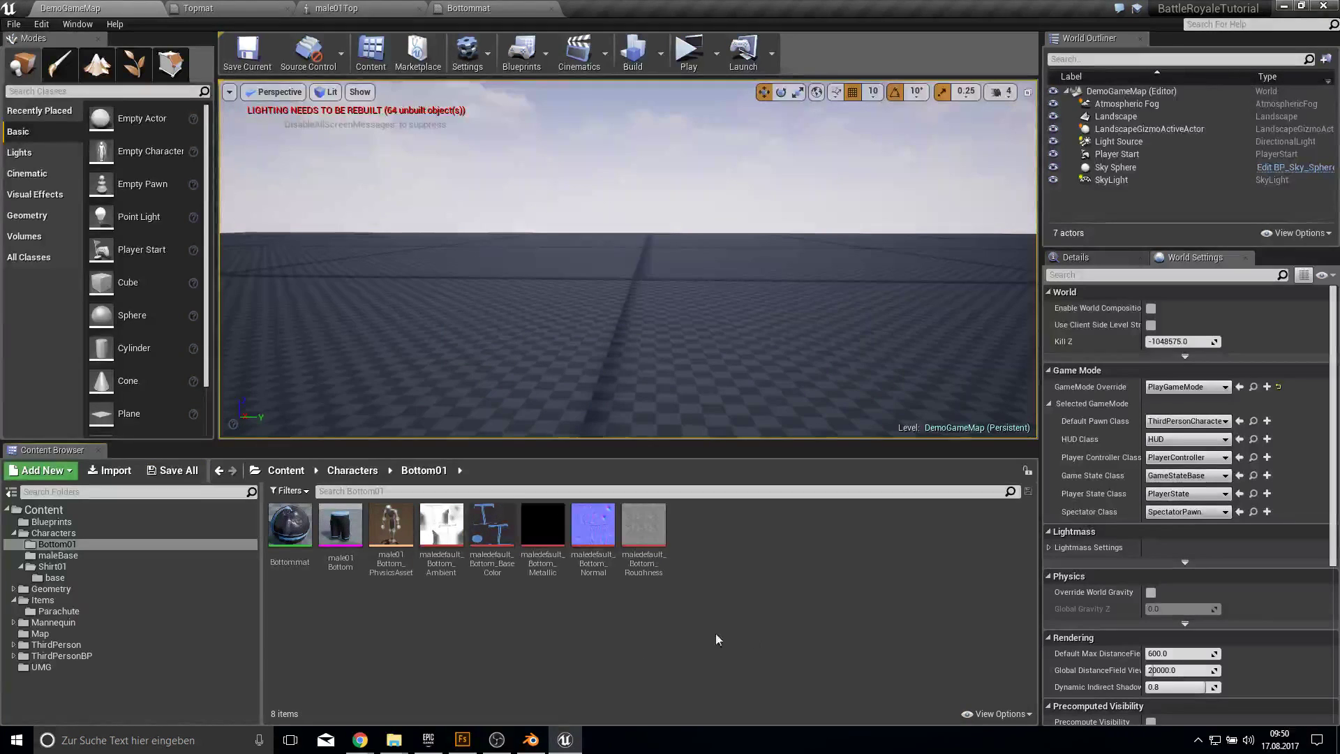
click(118, 652)
double_click(288, 528)
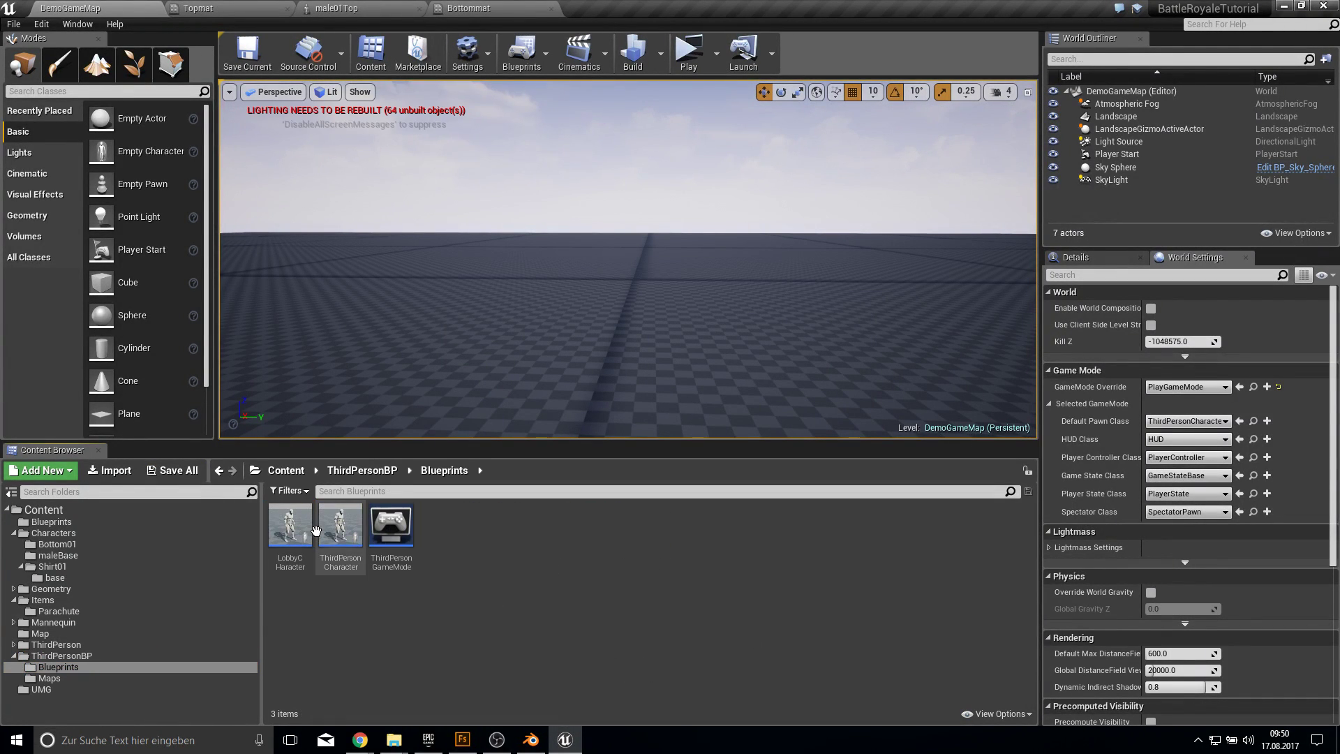
double_click(318, 530)
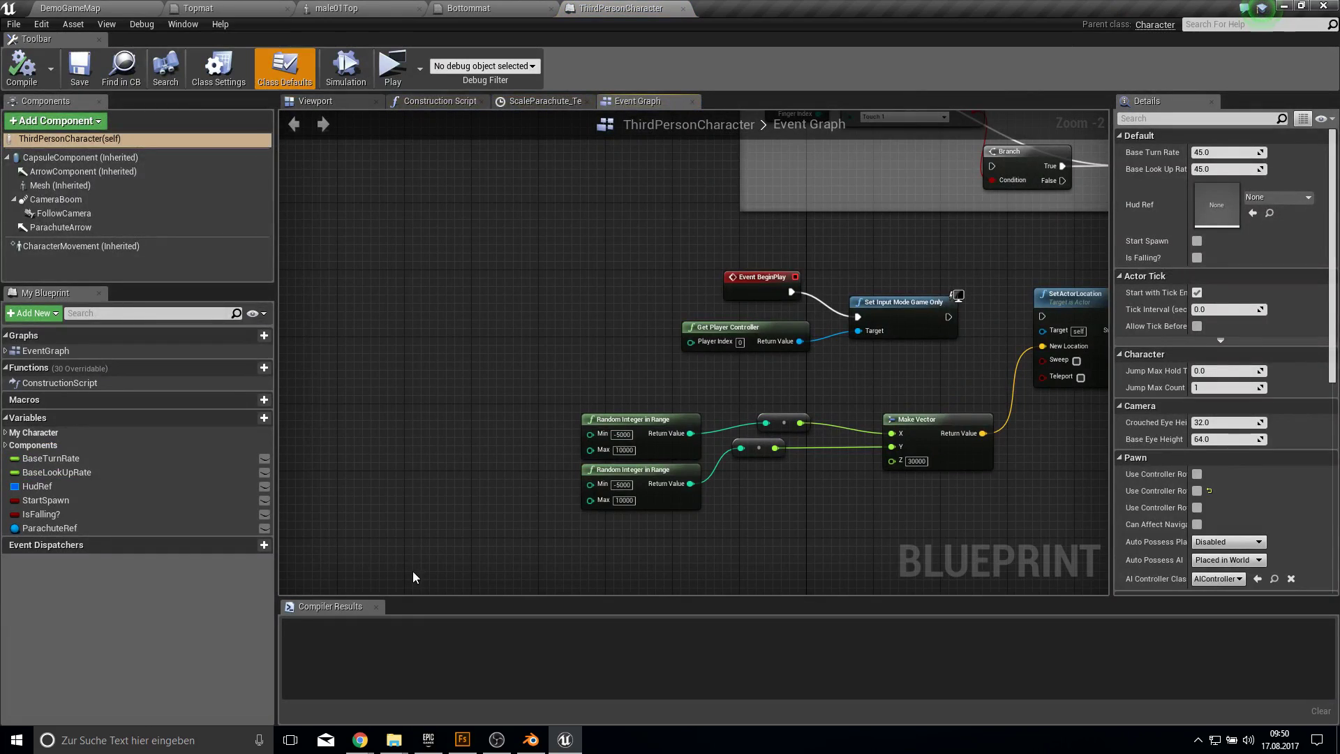
click(339, 101)
click(680, 335)
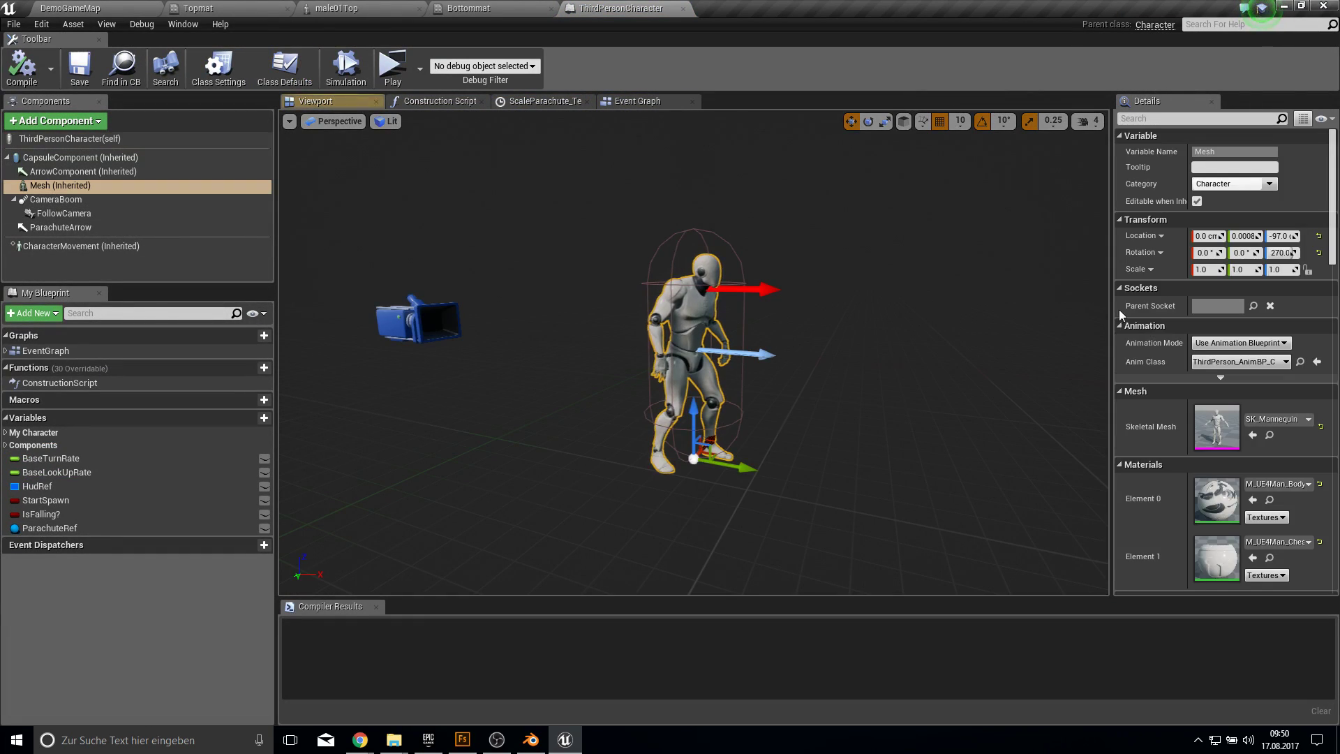
click(1276, 418)
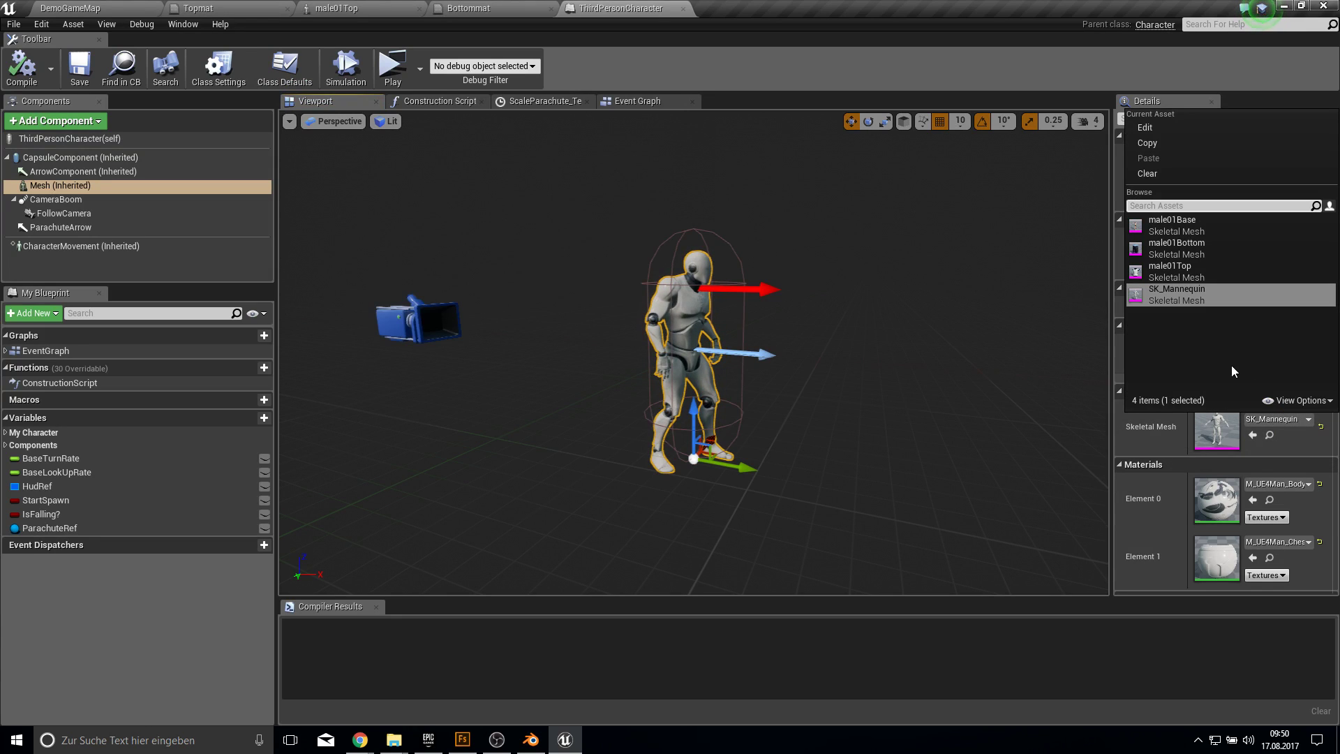
click(1179, 225)
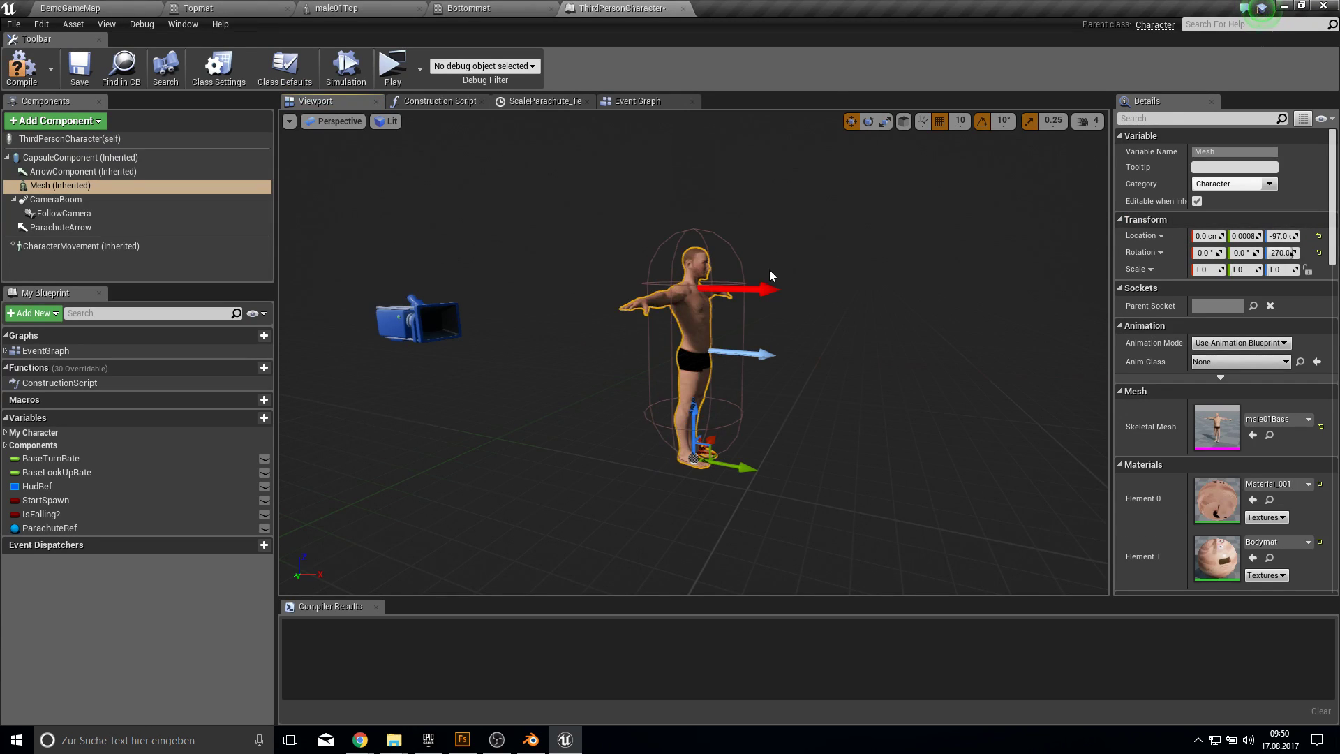
Look over the male01Base body in the viewport, then compile and save the blueprint.
key(d)
right_drag(770, 277, 712, 282)
key(w)
key(a)
key(s)
key(w)
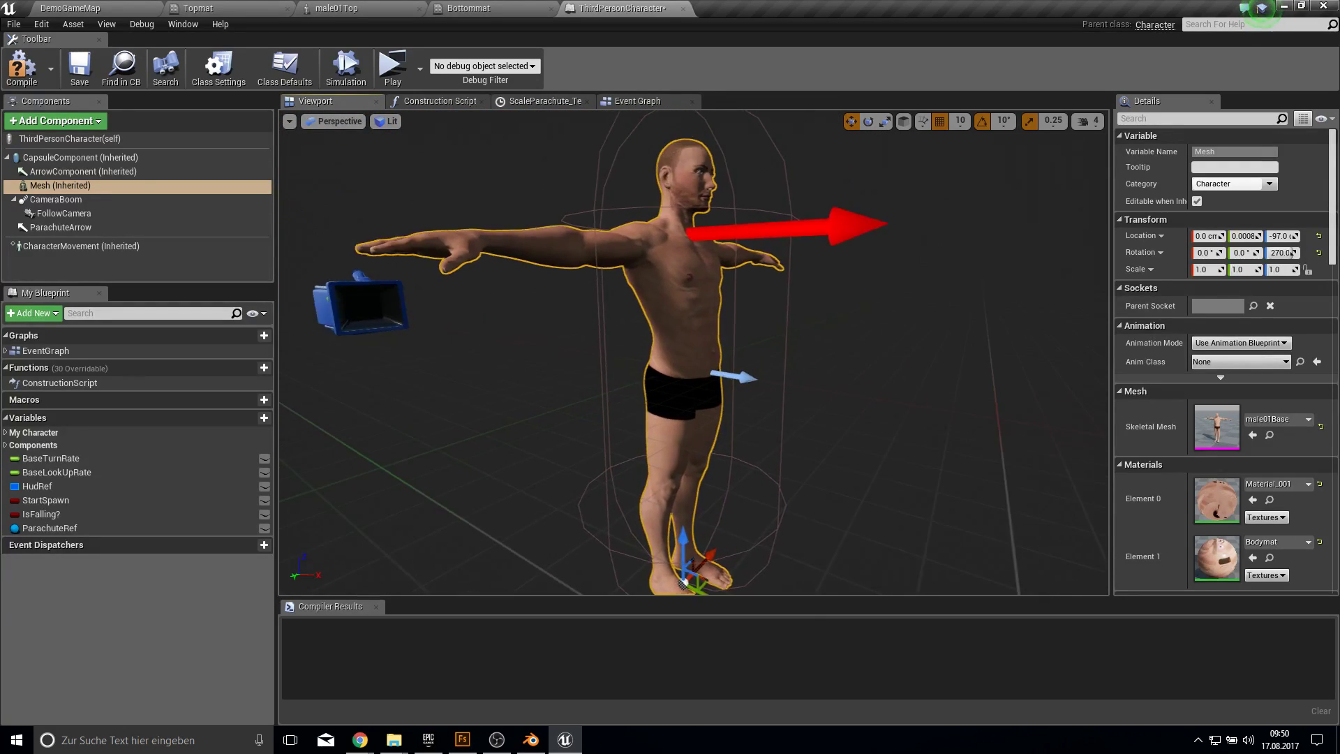
key(s)
click(18, 73)
click(618, 260)
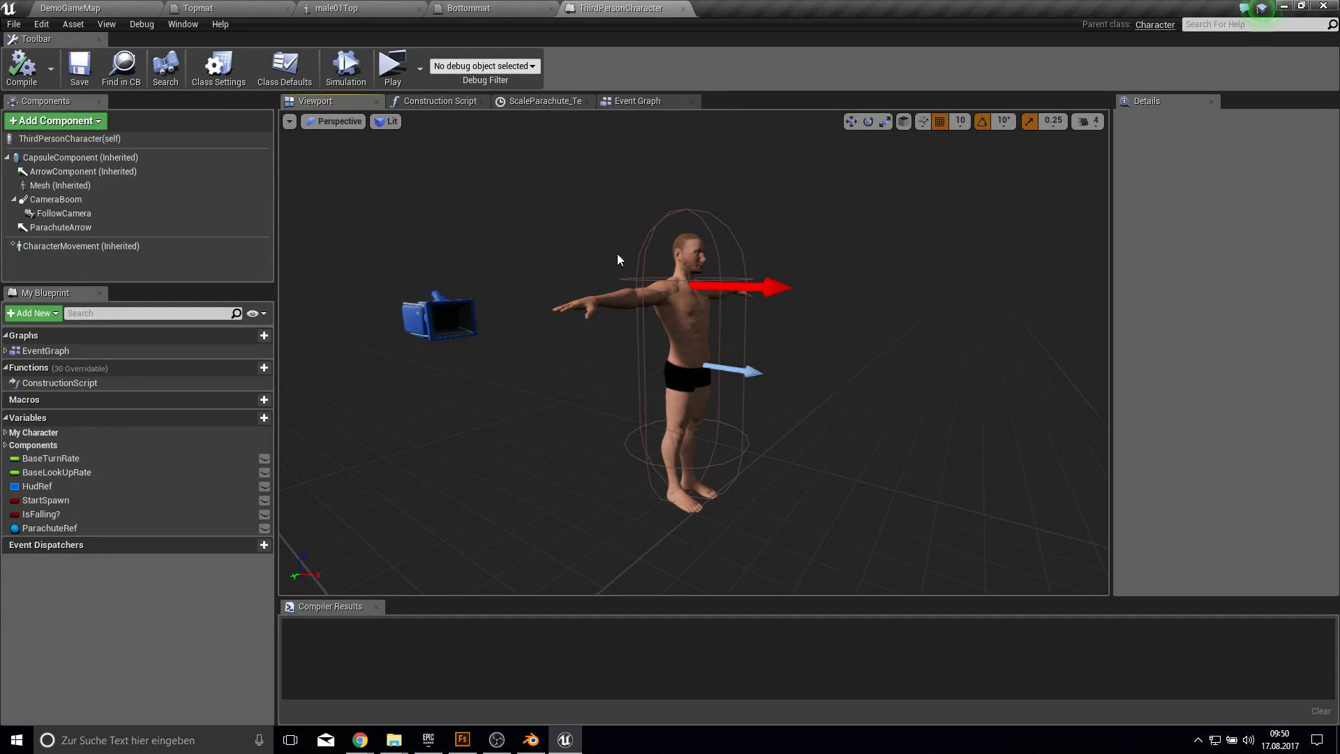
Add two skeletal mesh components, Top and Bottom, attached under the character's Mesh.
click(72, 187)
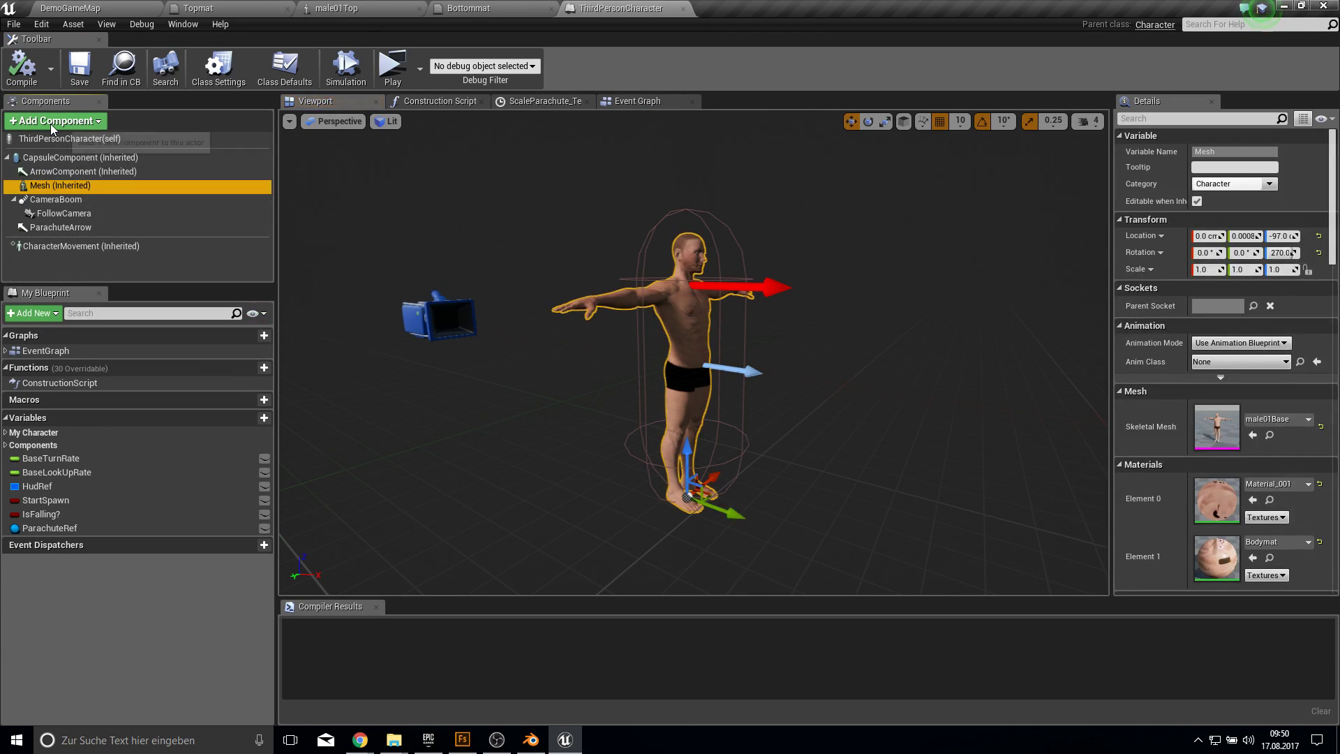
click(56, 123)
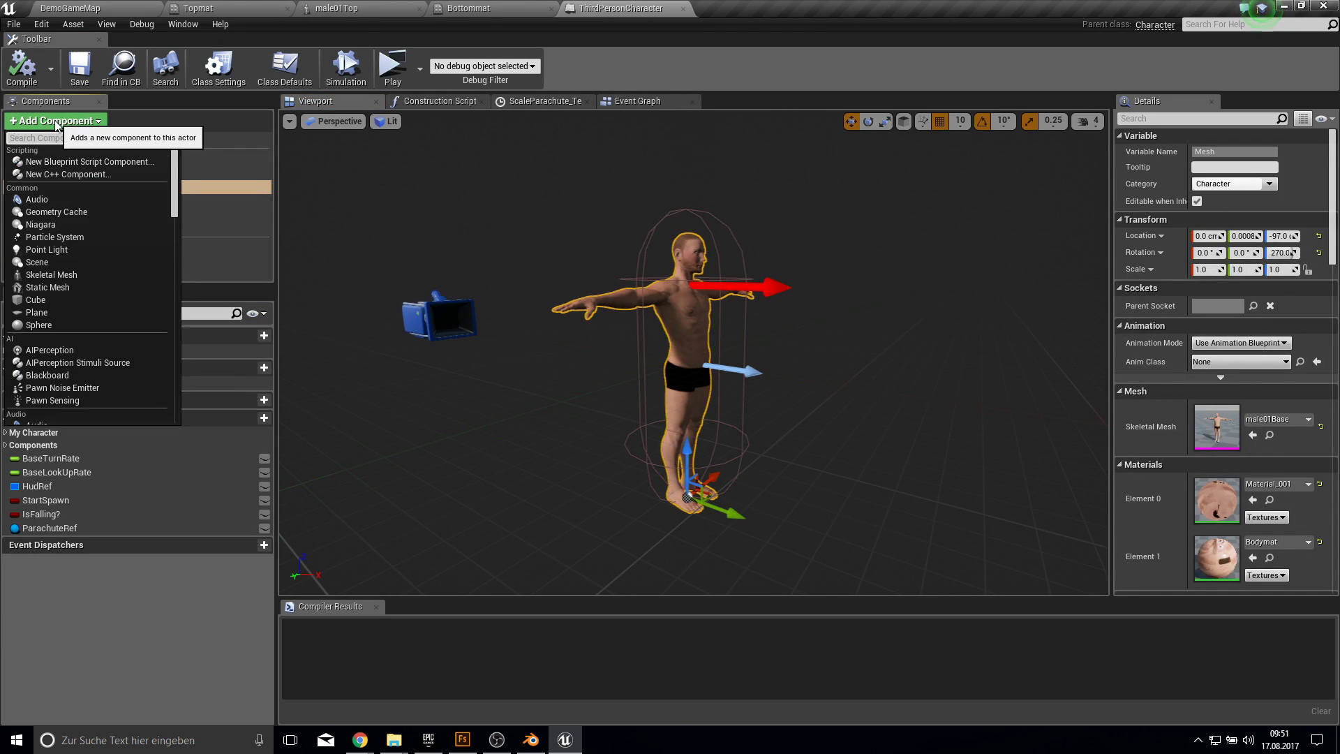
text(skel)
key(Return)
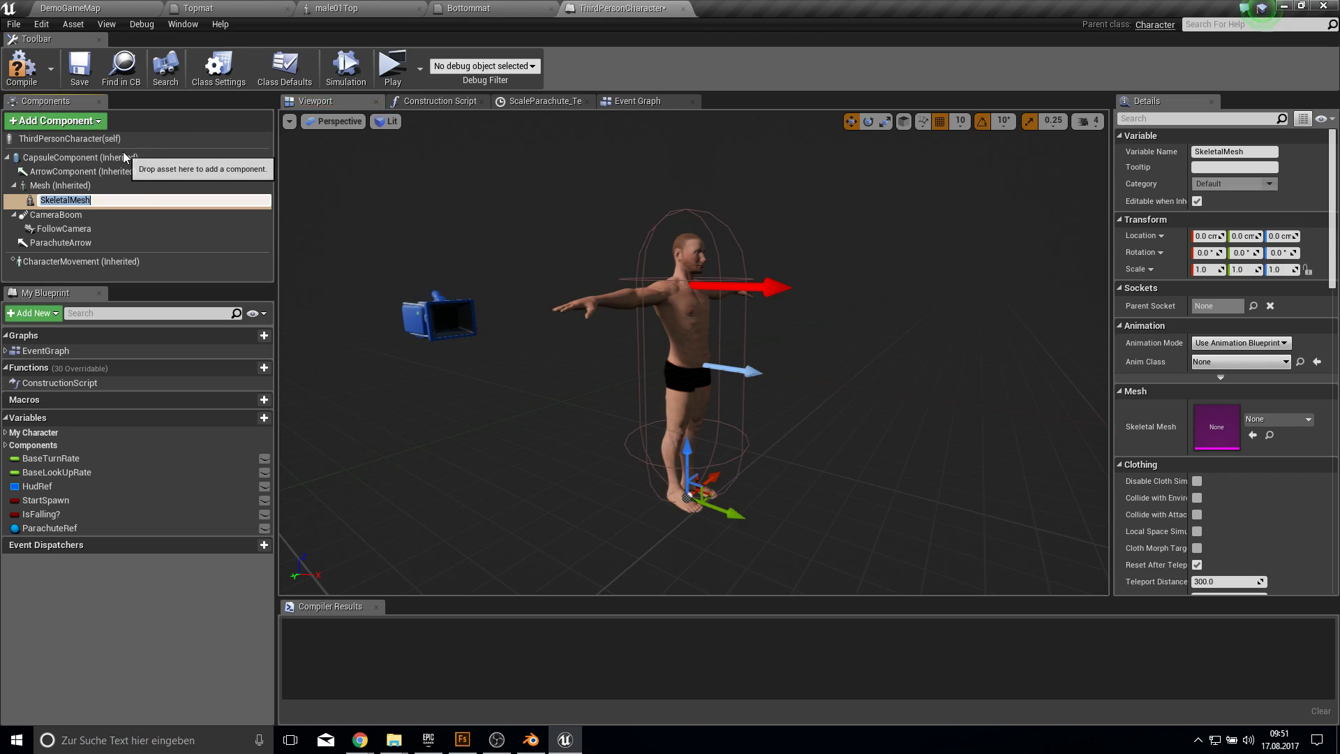
text(Top)
key(Return)
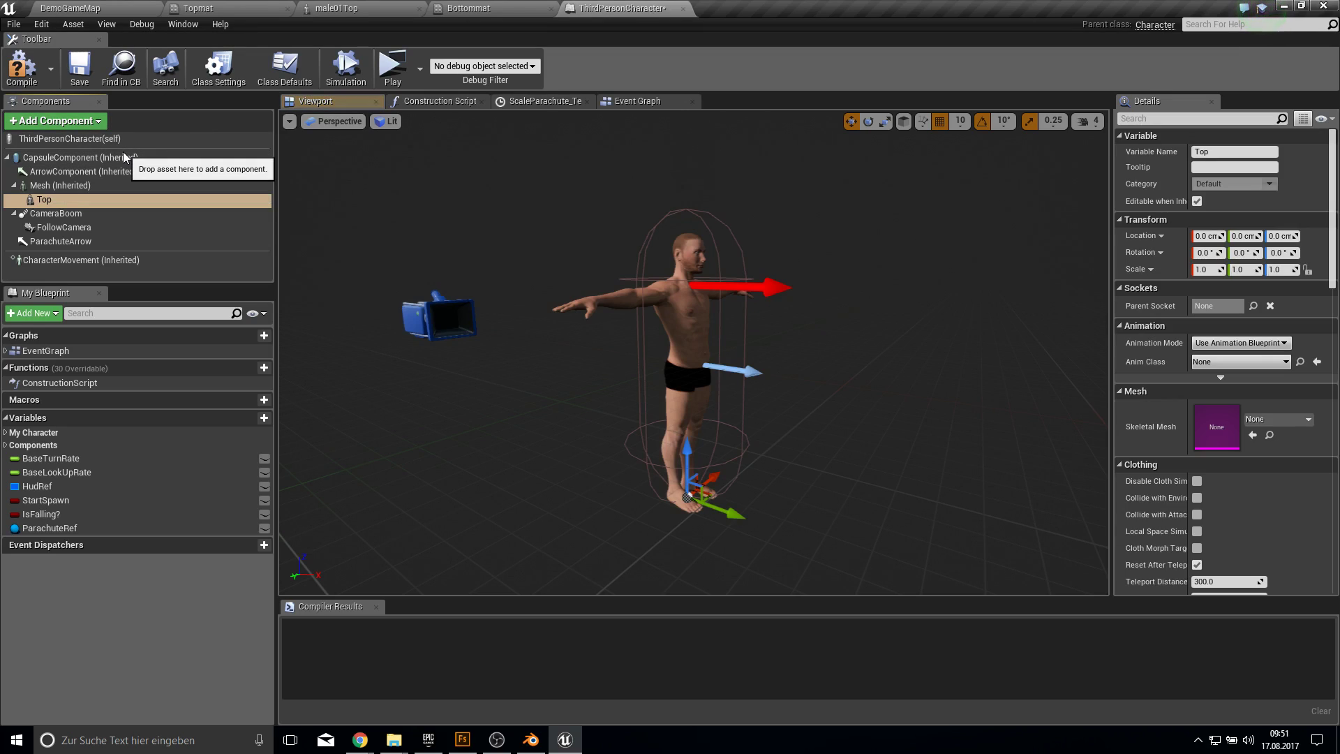
click(62, 120)
text(skel)
key(Return)
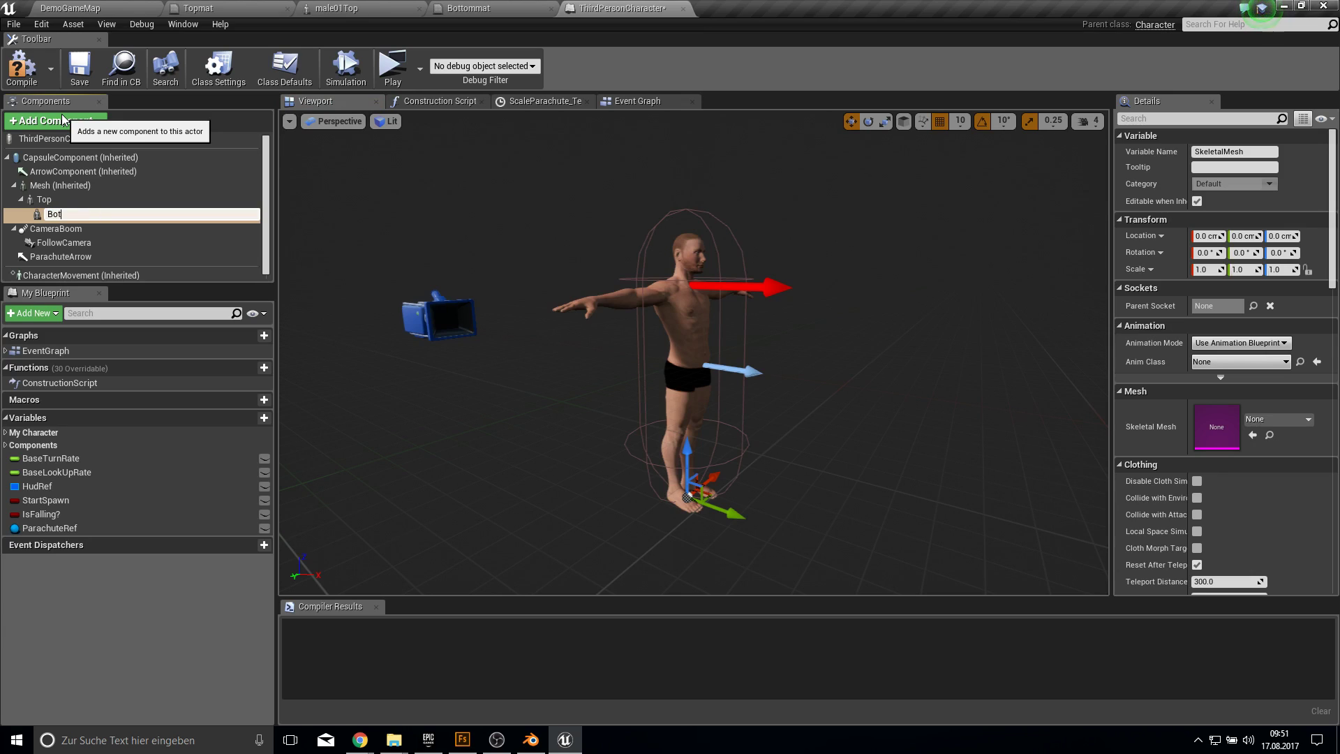
key(Return)
drag(60, 218, 47, 187)
click(52, 203)
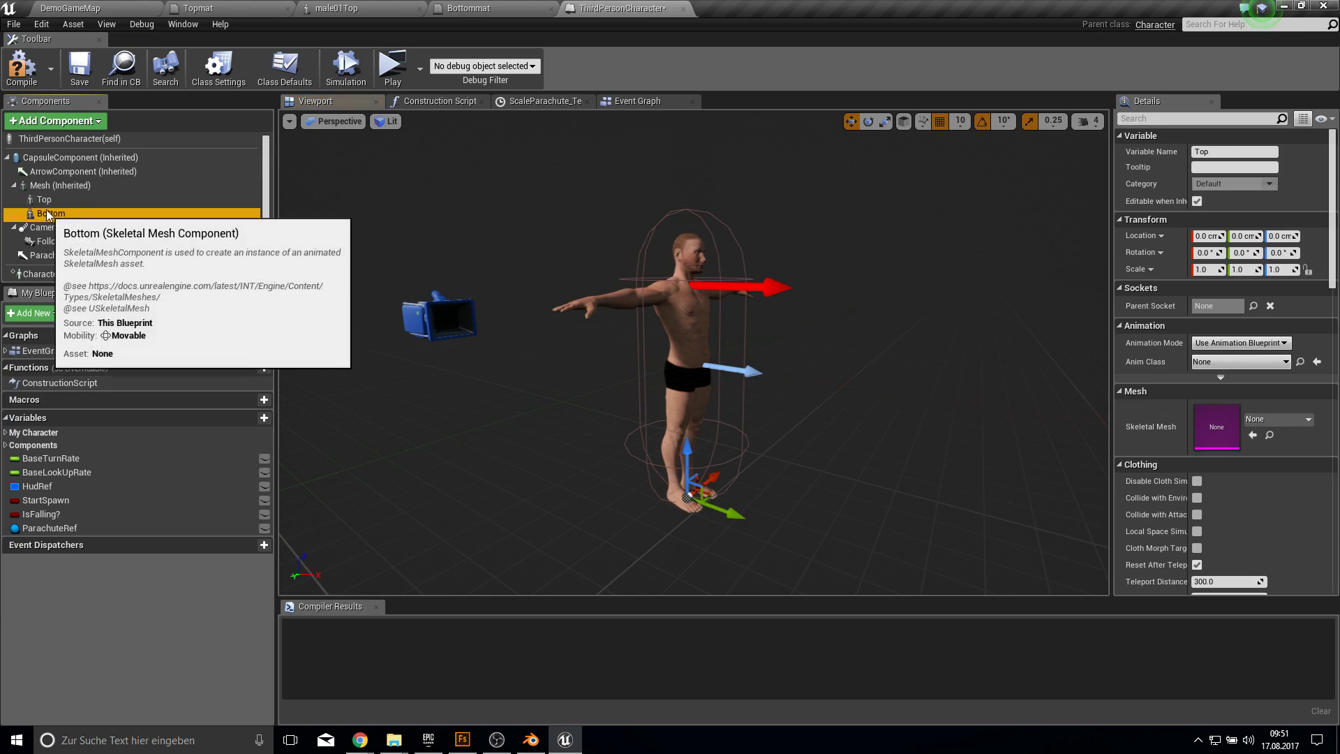
Assign male01Top to the Top component and male01Bottom to the Bottom component.
click(58, 202)
click(1277, 419)
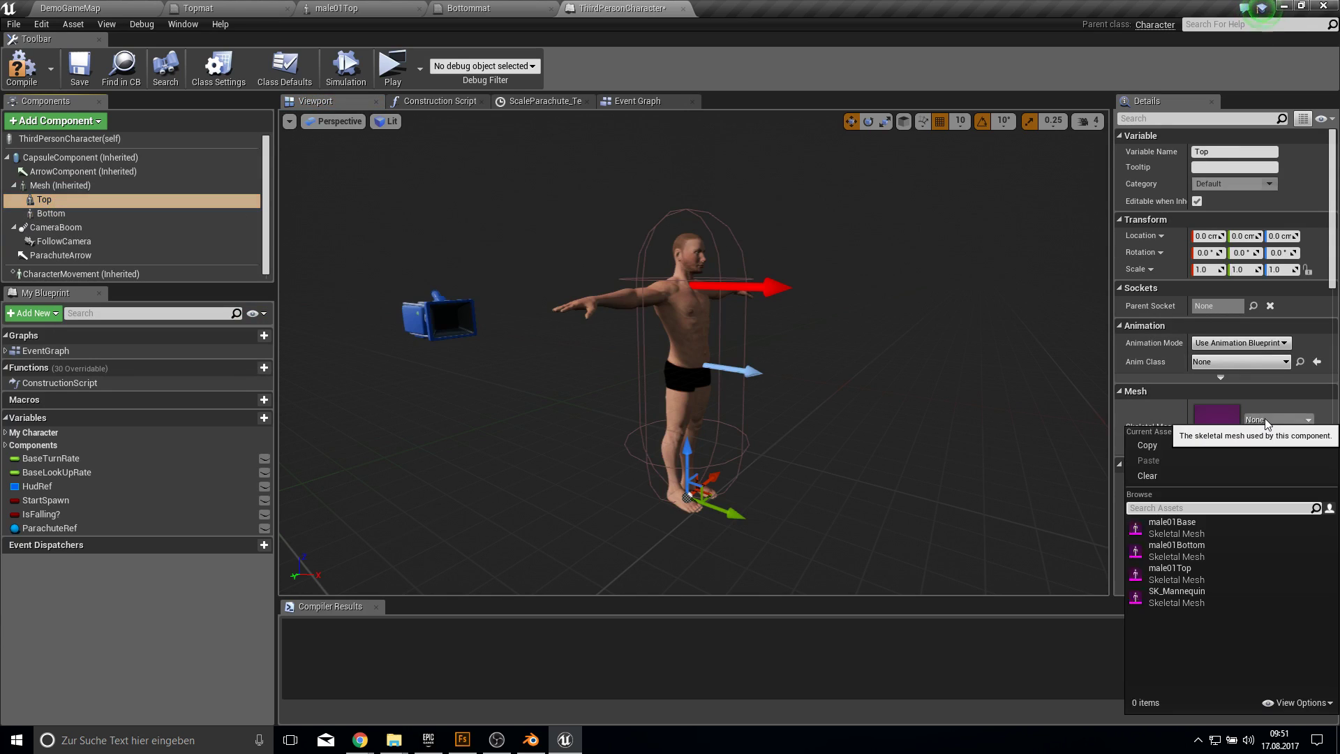
click(1199, 574)
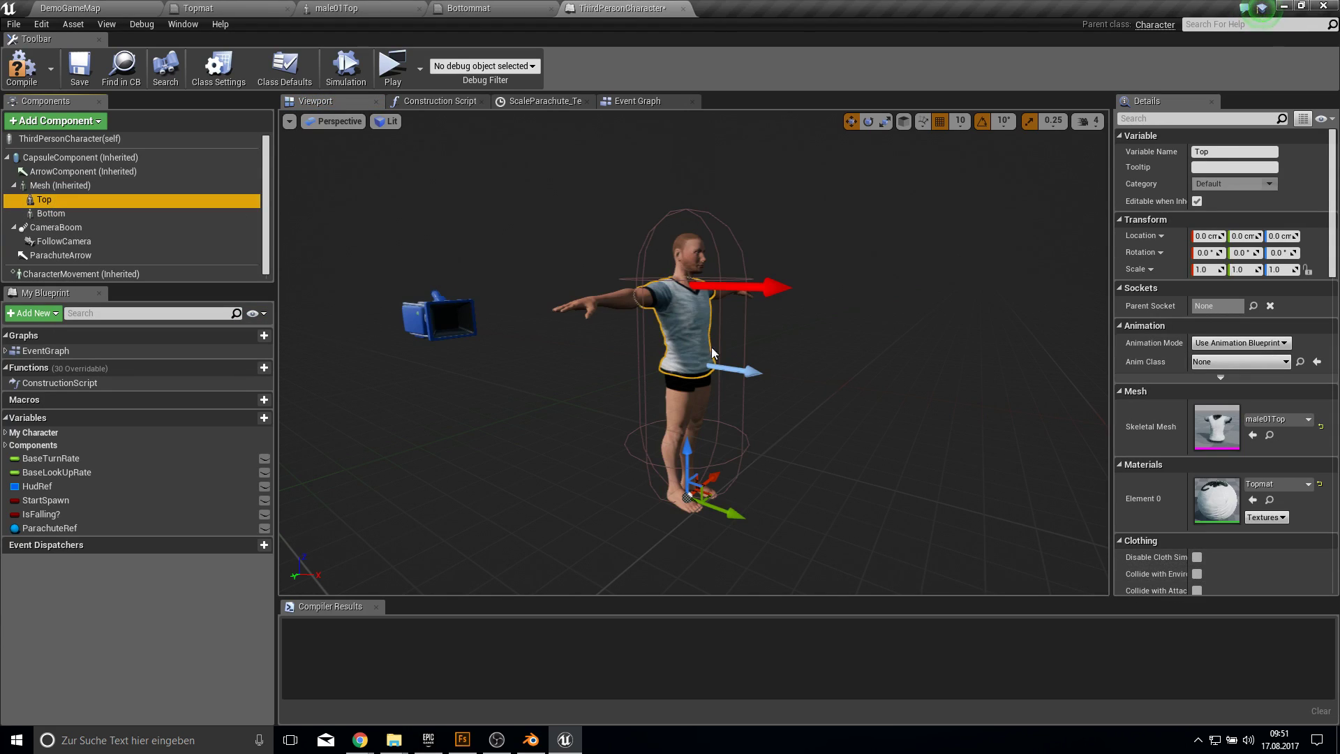
click(51, 213)
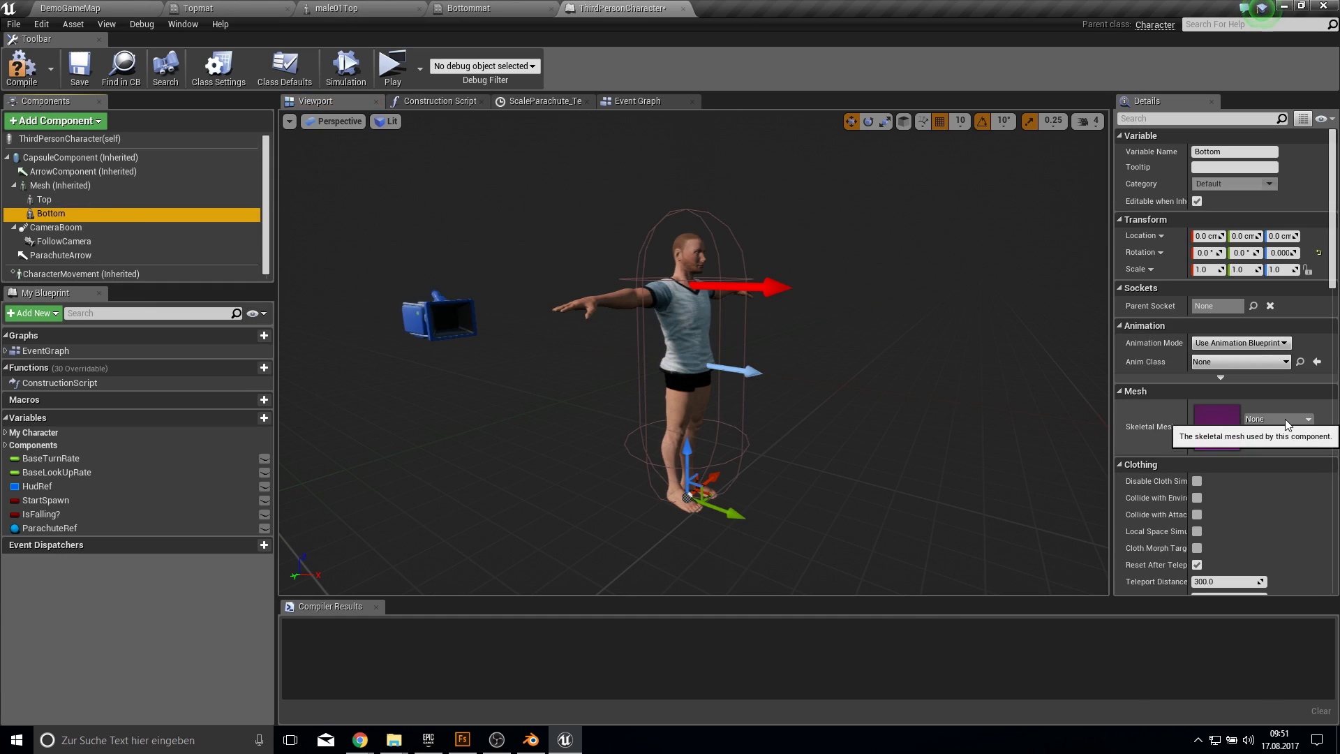
click(1277, 419)
click(1178, 550)
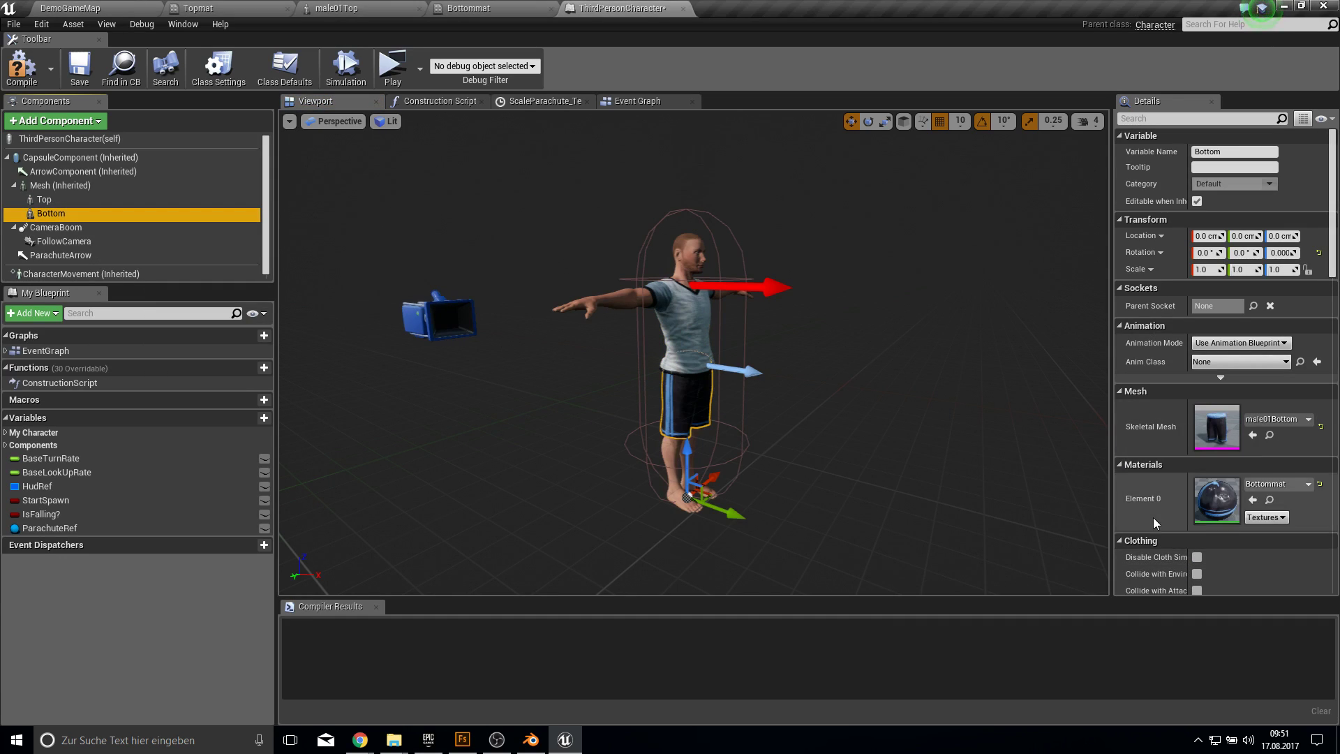
Compile and save the character blueprint and check the clothed character in the preview.
click(28, 66)
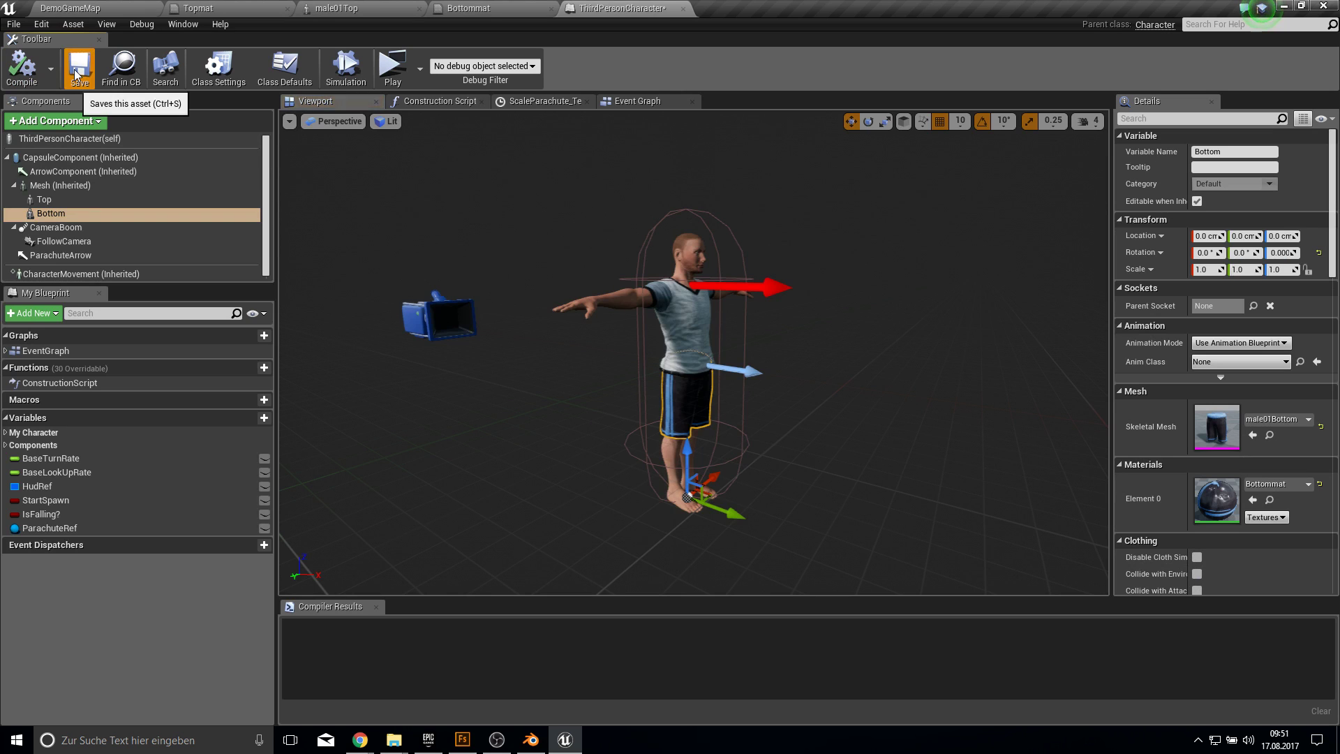
click(79, 67)
mouse_move(694, 352)
right_down()
mouse_move(614, 328)
mouse_move(718, 324)
mouse_move(670, 328)
mouse_move(614, 377)
mouse_move(698, 363)
mouse_move(628, 360)
mouse_move(688, 357)
right_up()
alt+drag(893, 339, 897, 339)
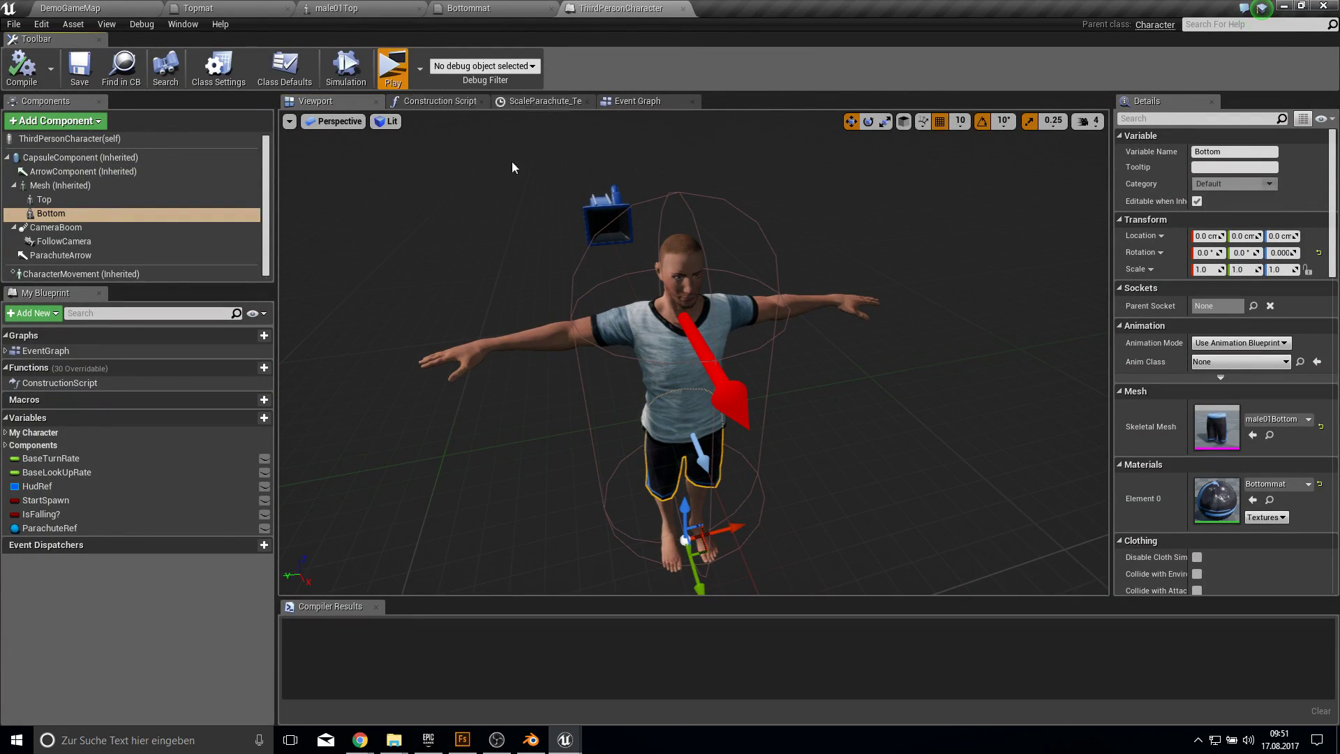
Play-test the game to see the shirt-and-shorts character, then stop and return to DemoGameMap.
click(392, 67)
key(s)
key(a)
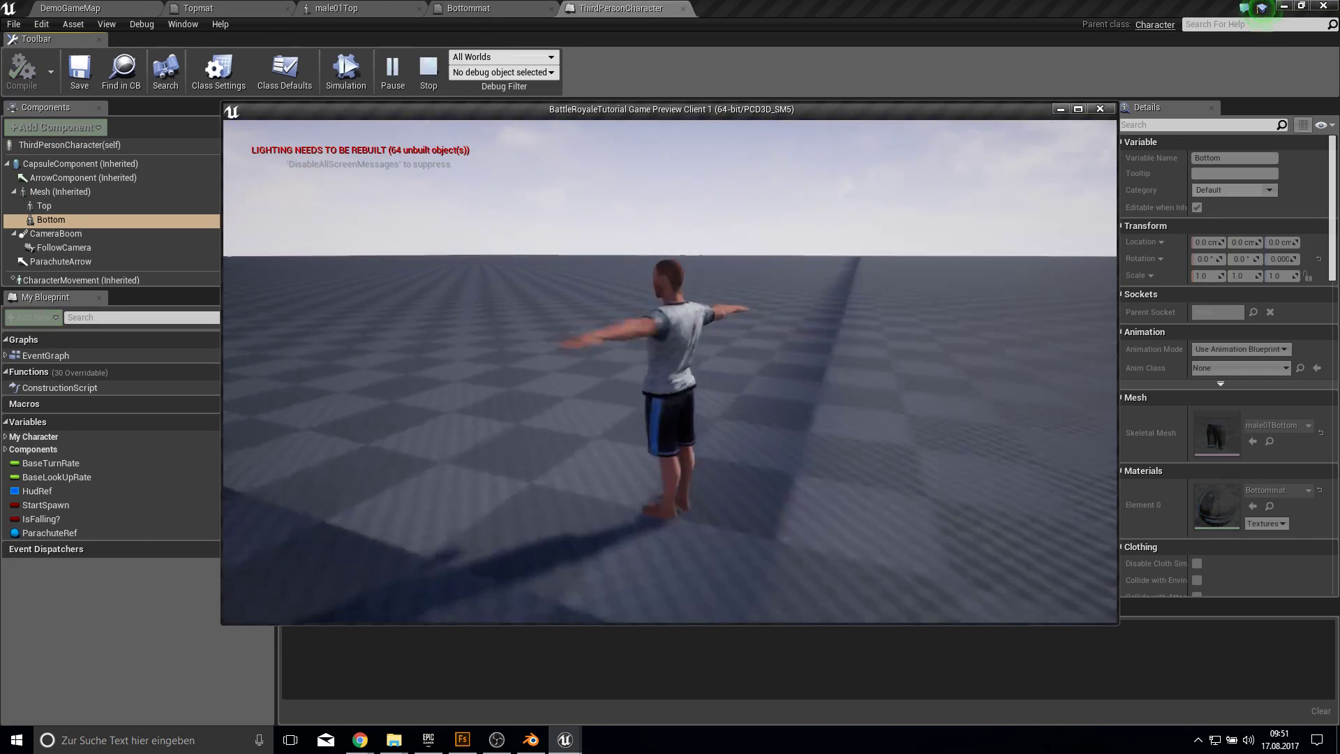
key(s)
key(w)
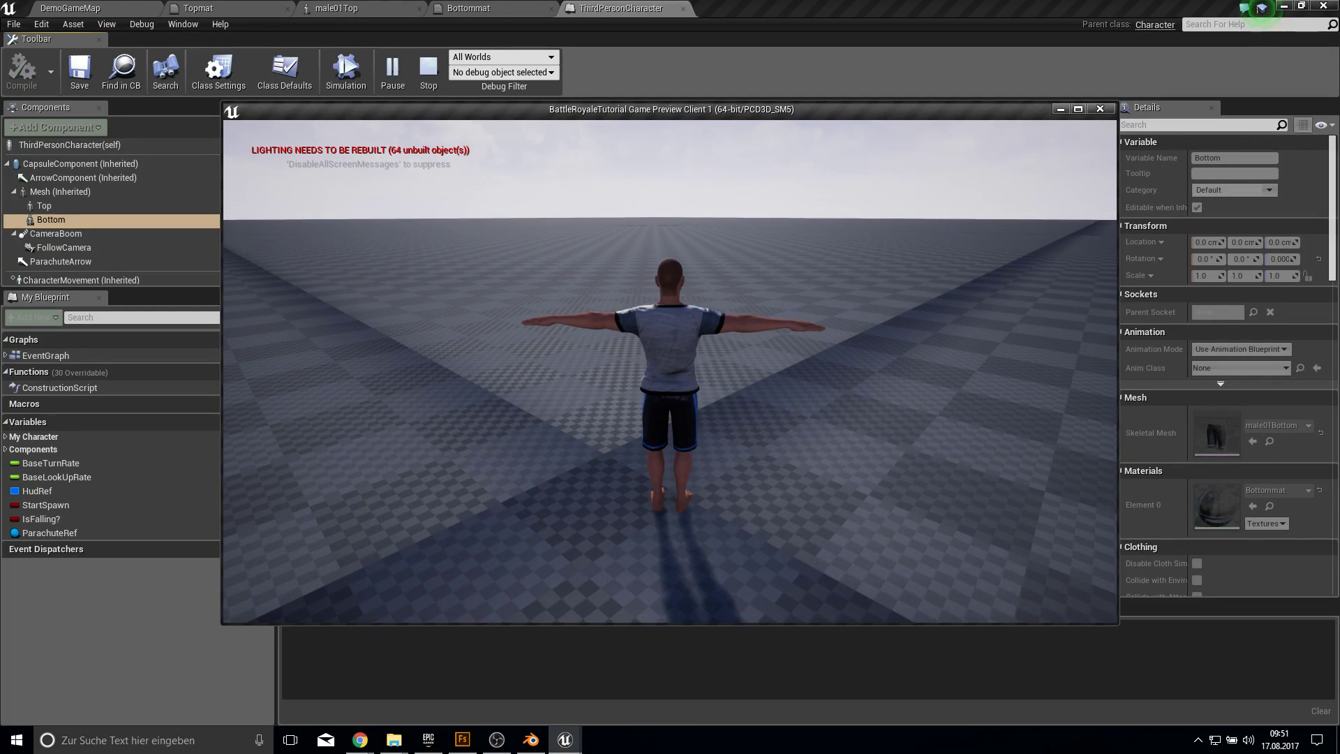
key(Escape)
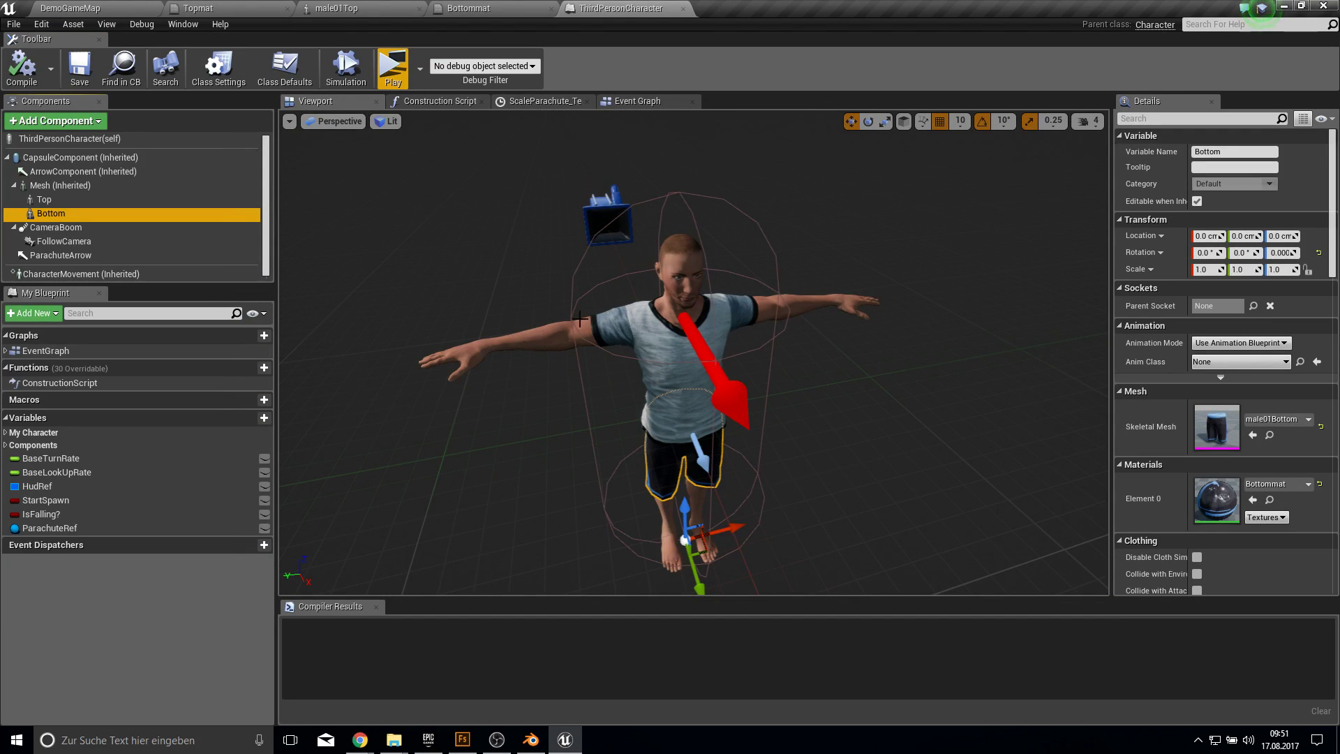
click(63, 7)
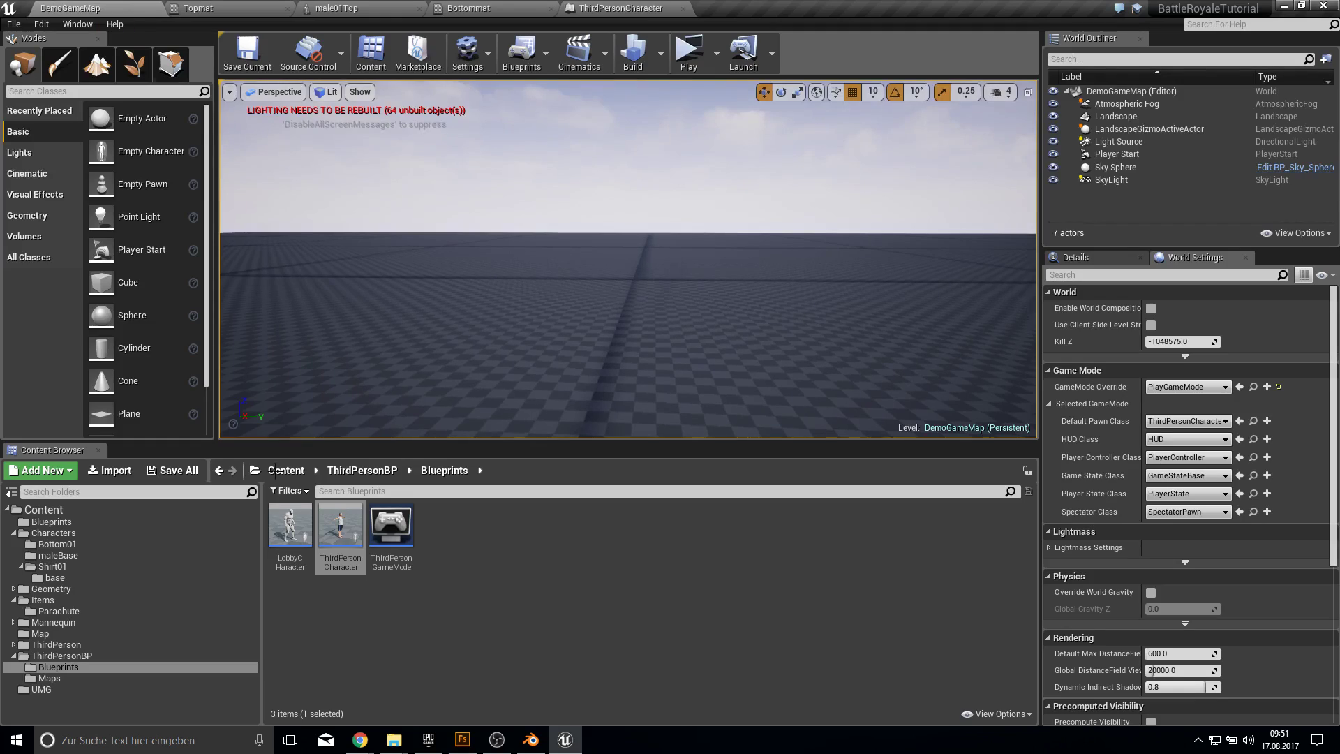
Create a ColorVariation folder in Shirt01 and open it.
click(65, 568)
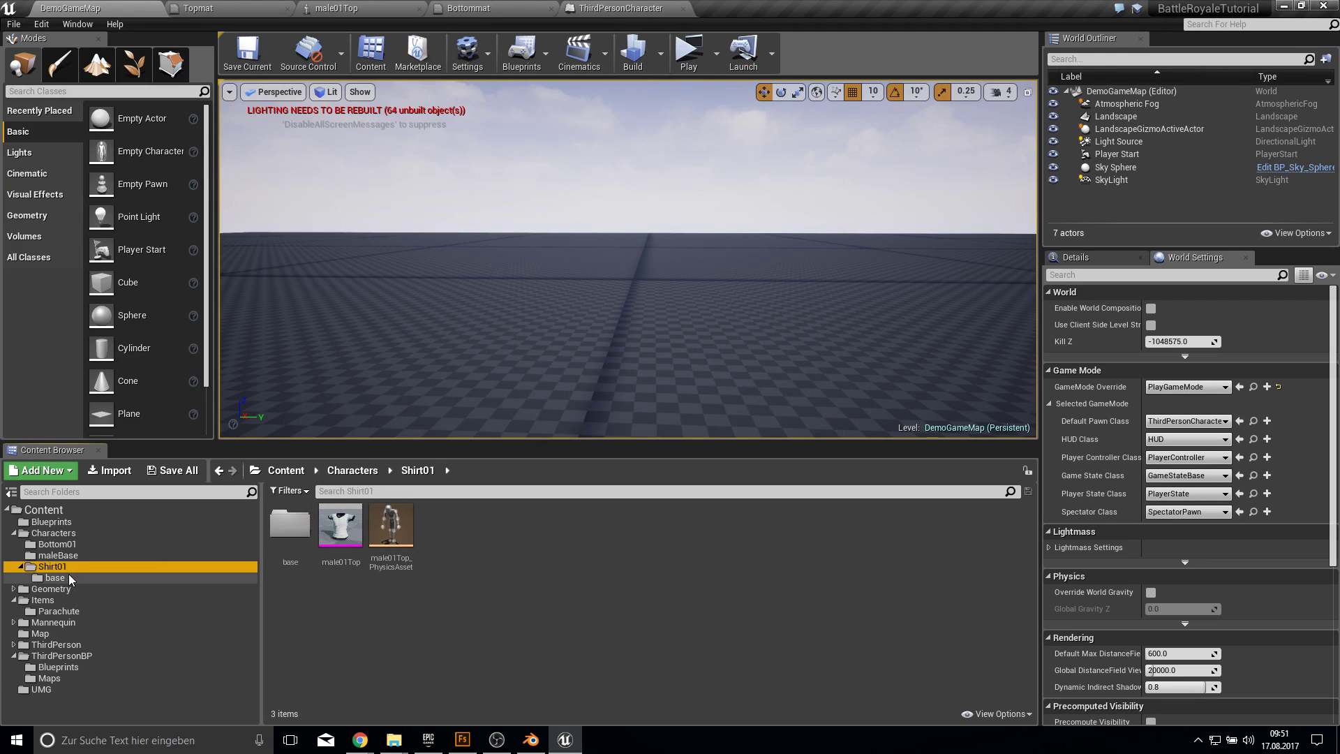
right_click(309, 579)
click(377, 186)
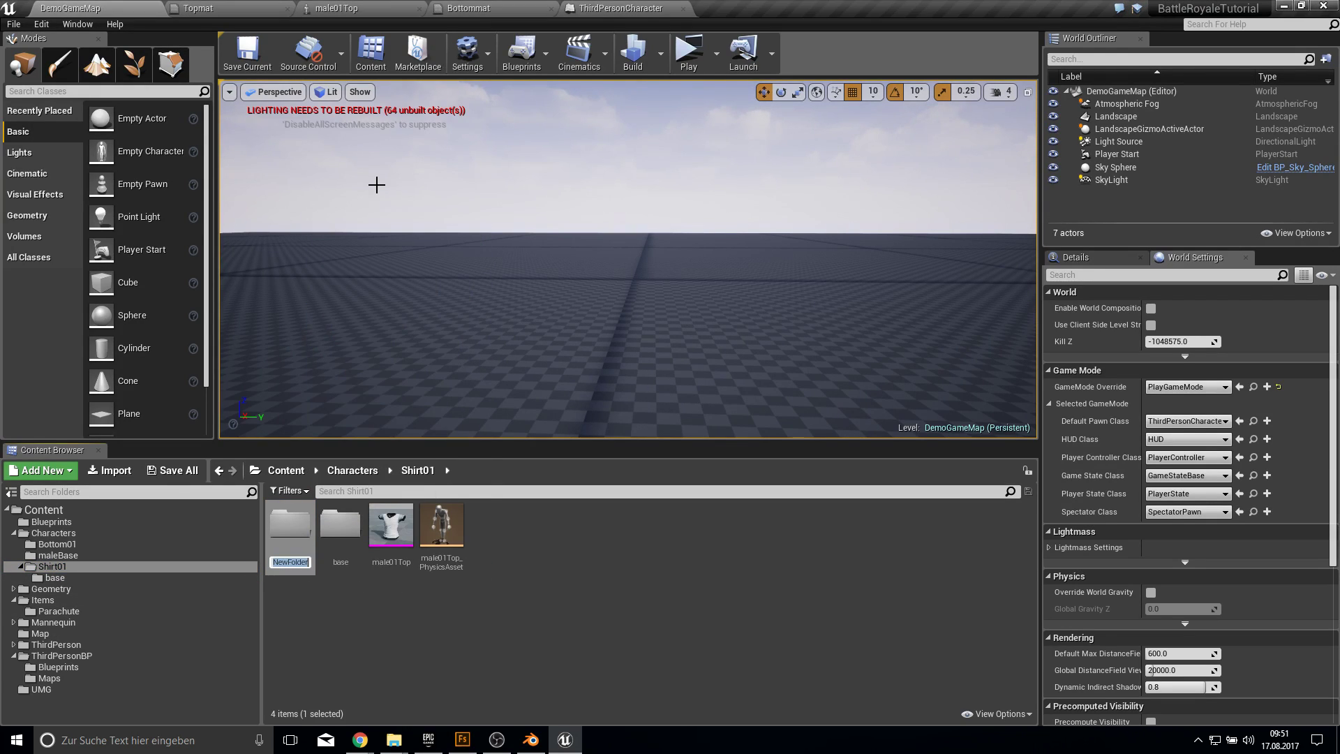
text(ColorVar)
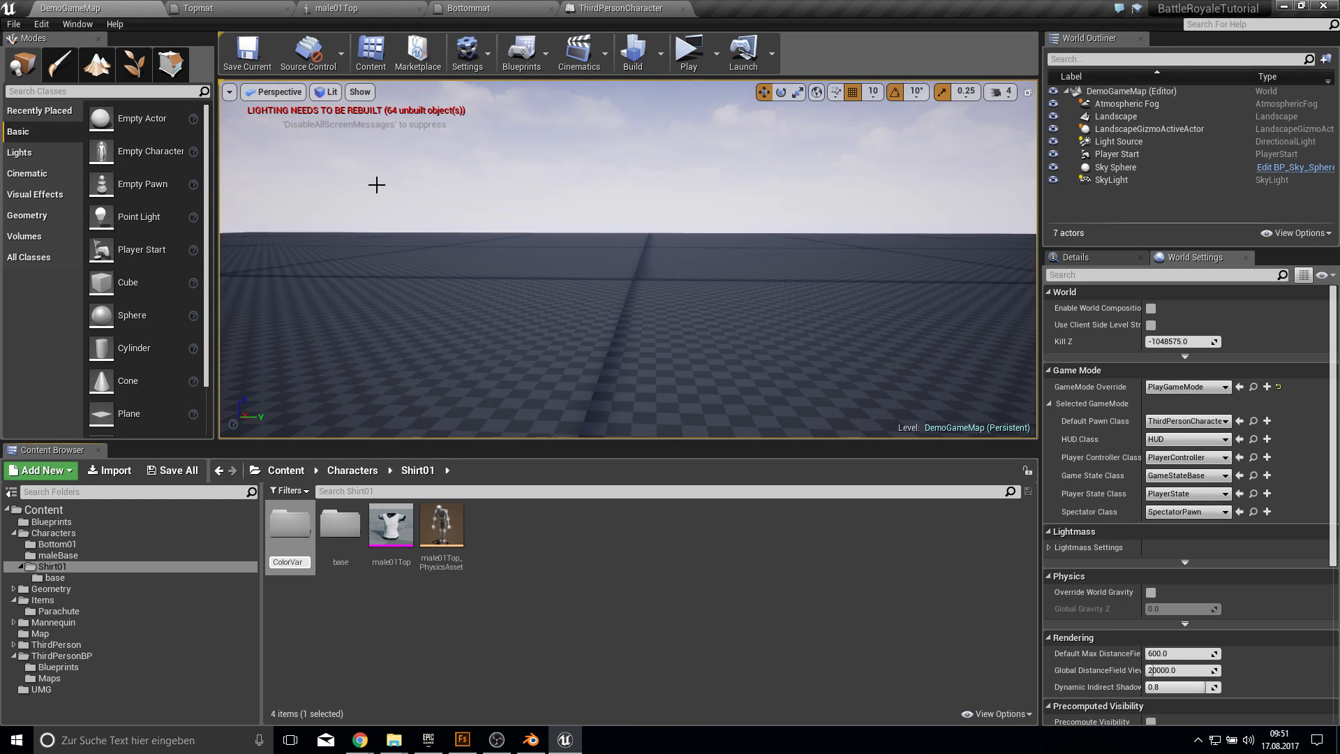
text(iation)
key(Return)
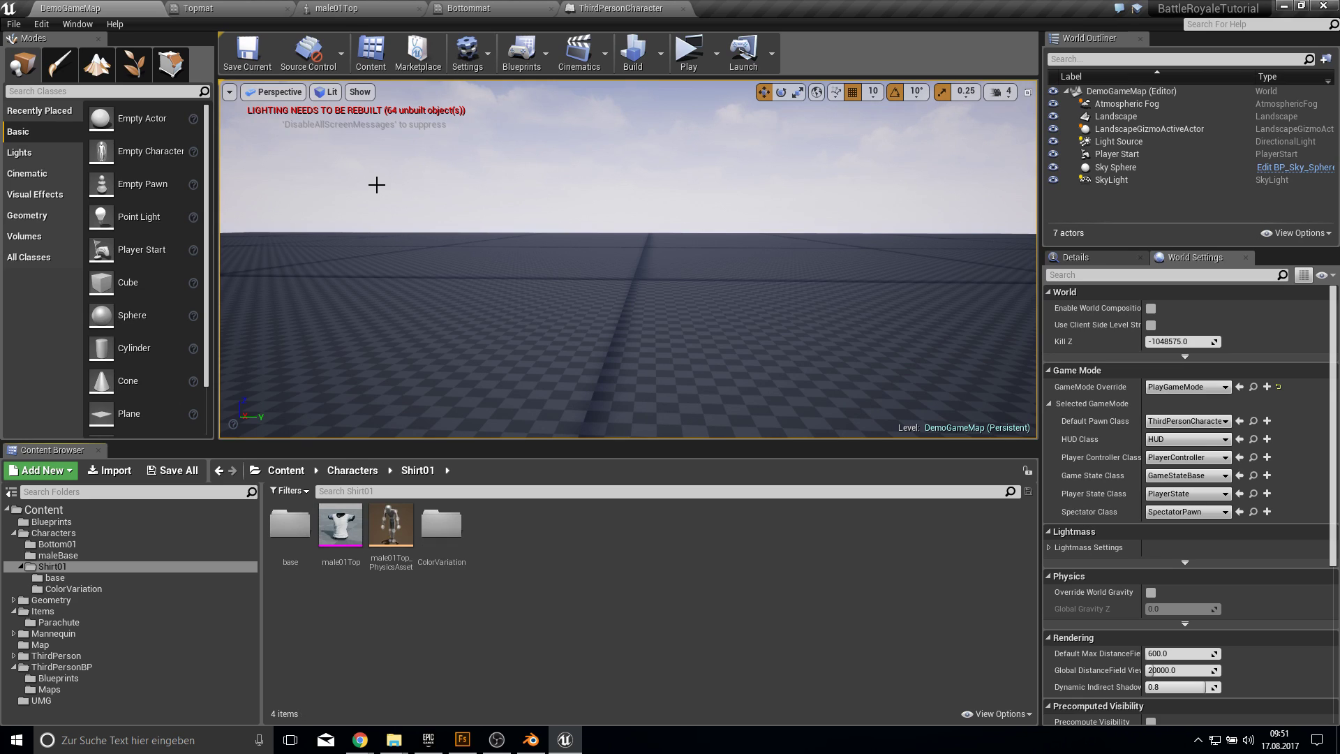
double_click(442, 527)
Create a Color1 subfolder inside ColorVariation.
right_click(384, 551)
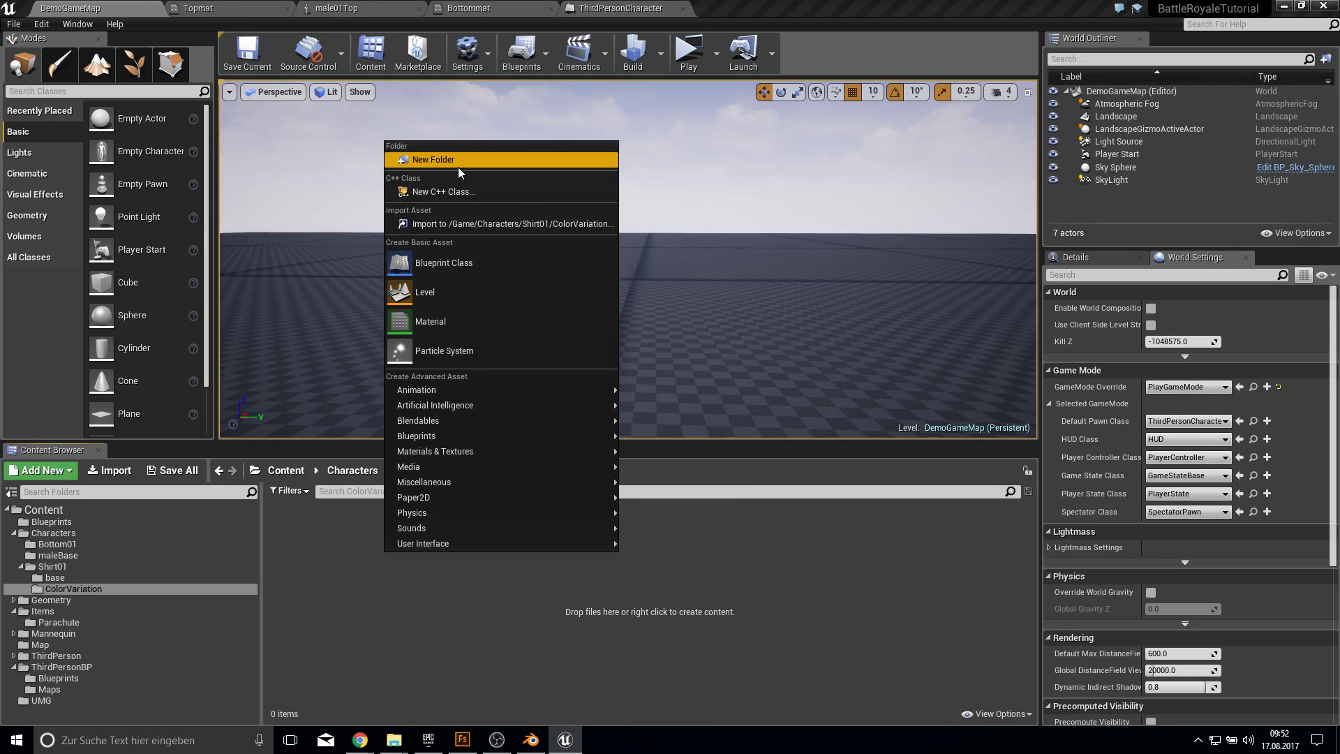
click(458, 160)
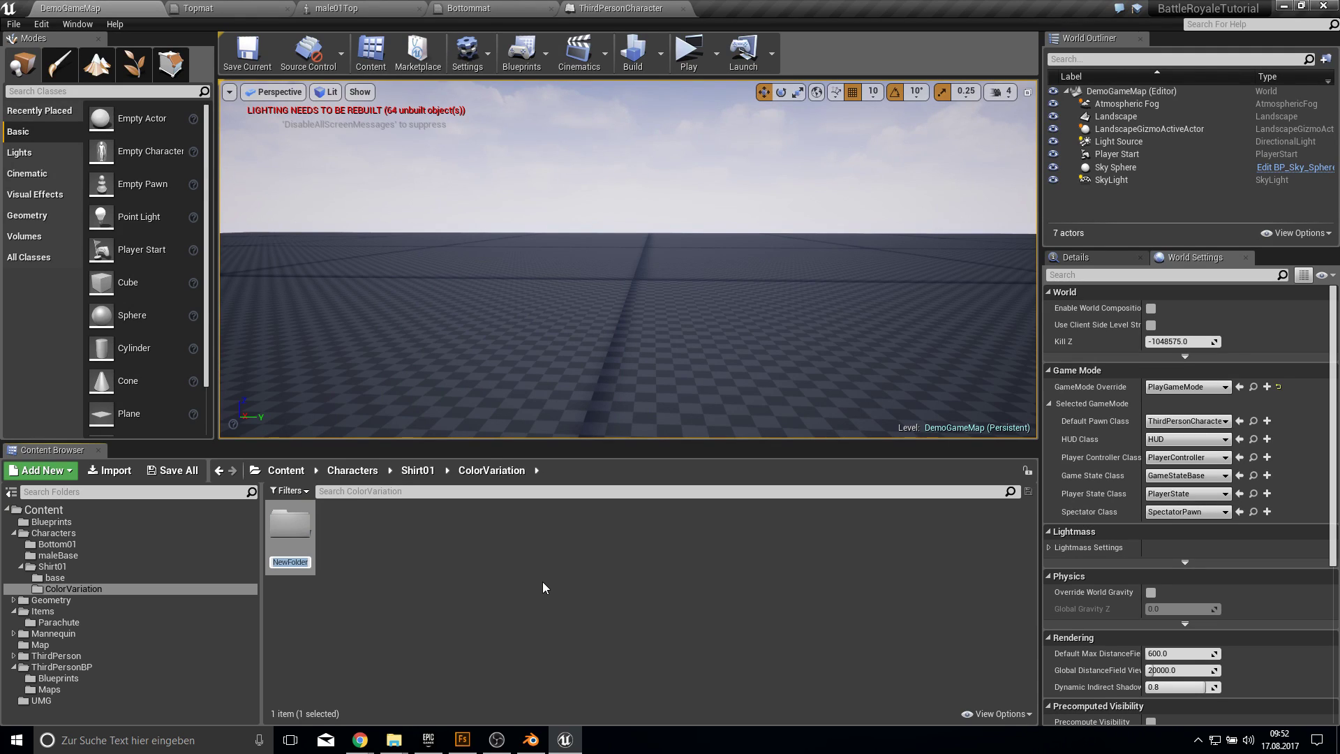
text(Color)
key(Return)
click(614, 6)
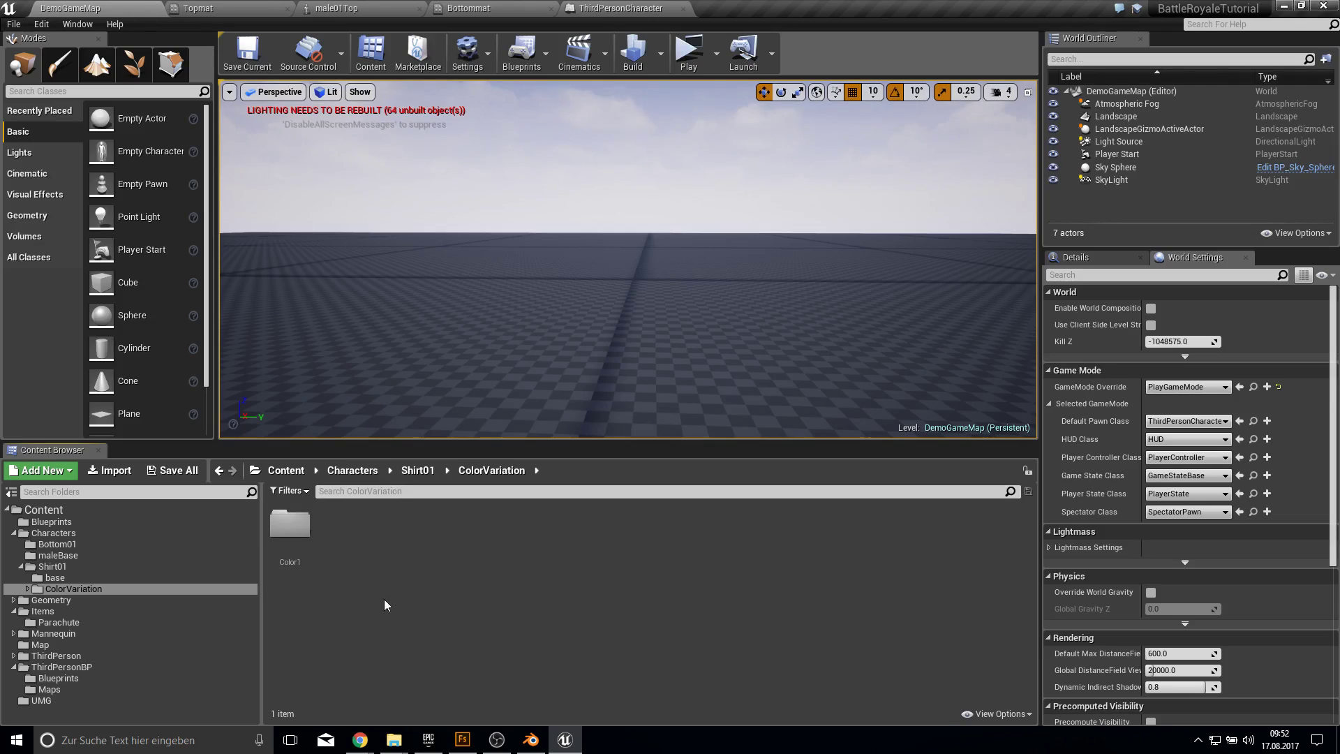
Import male01_Top_Diffuse.png from Desktop > BRSaves > male01 into the Color1 folder.
double_click(297, 548)
click(116, 470)
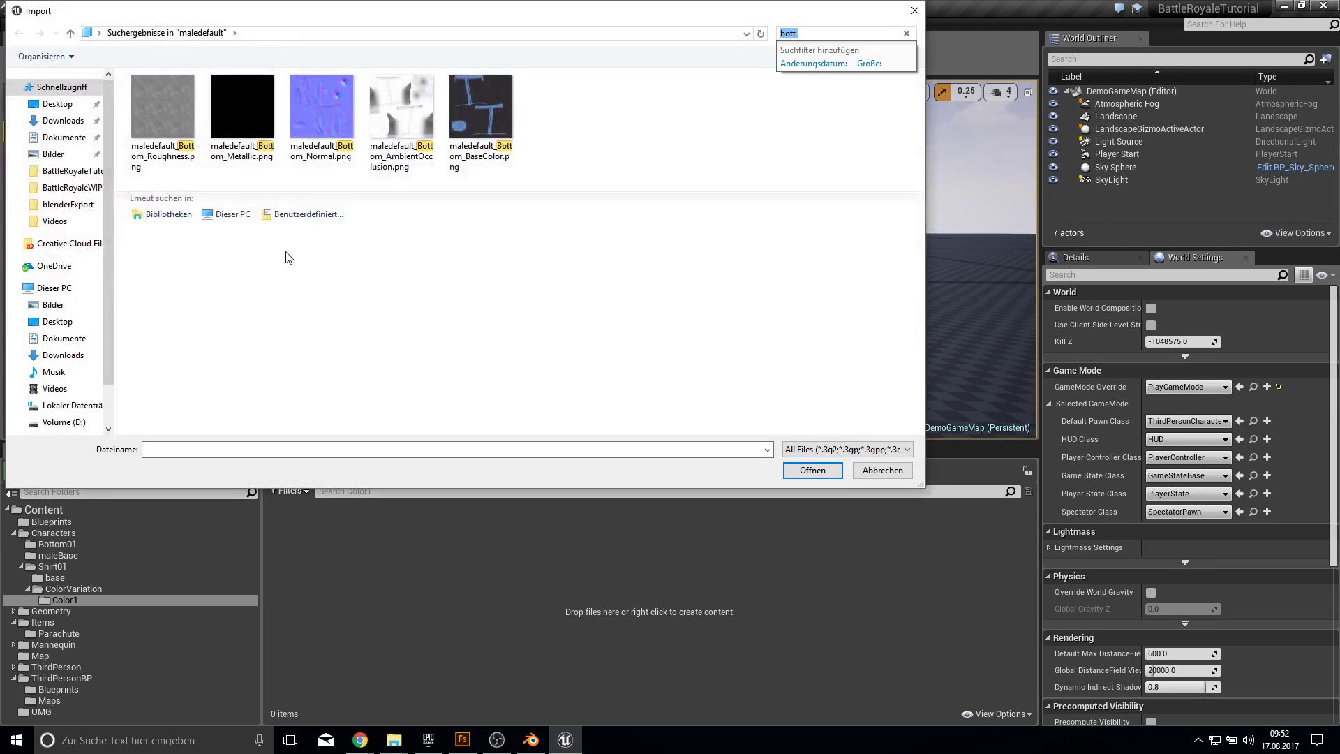
key(BackSpace)
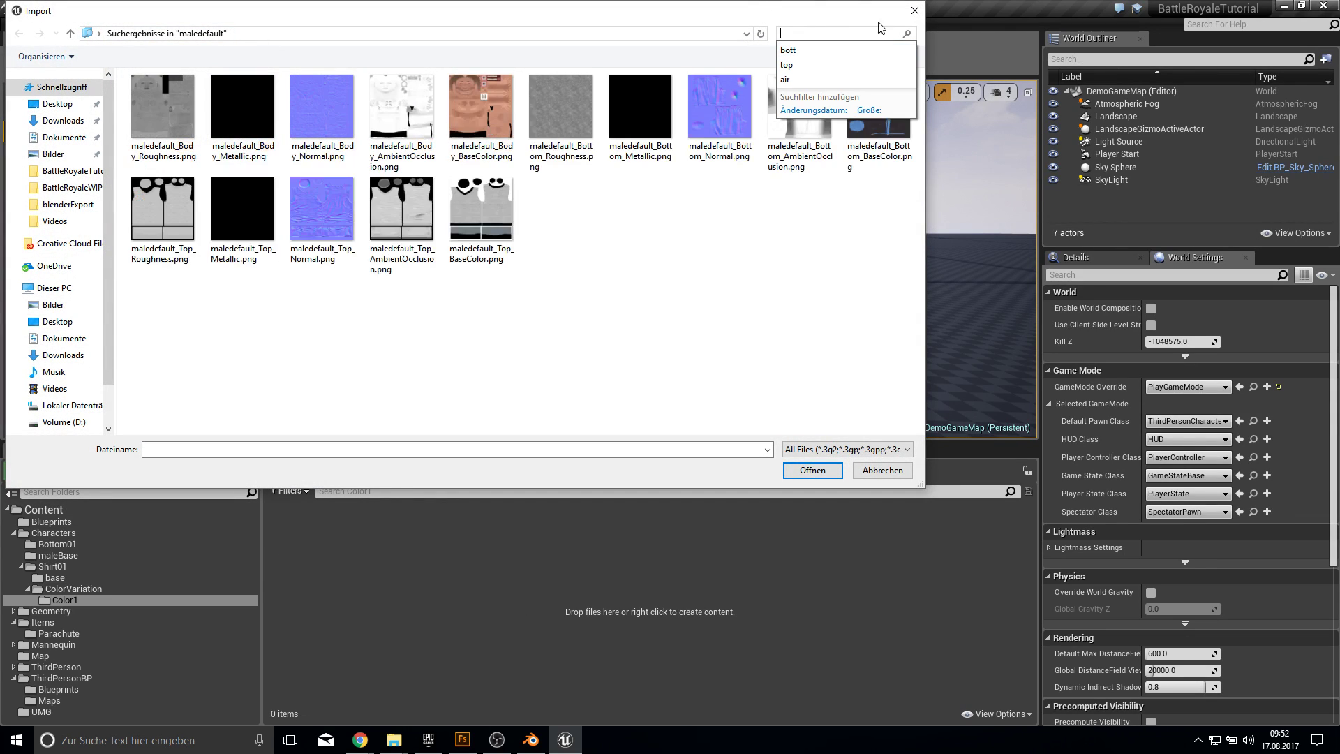
click(678, 245)
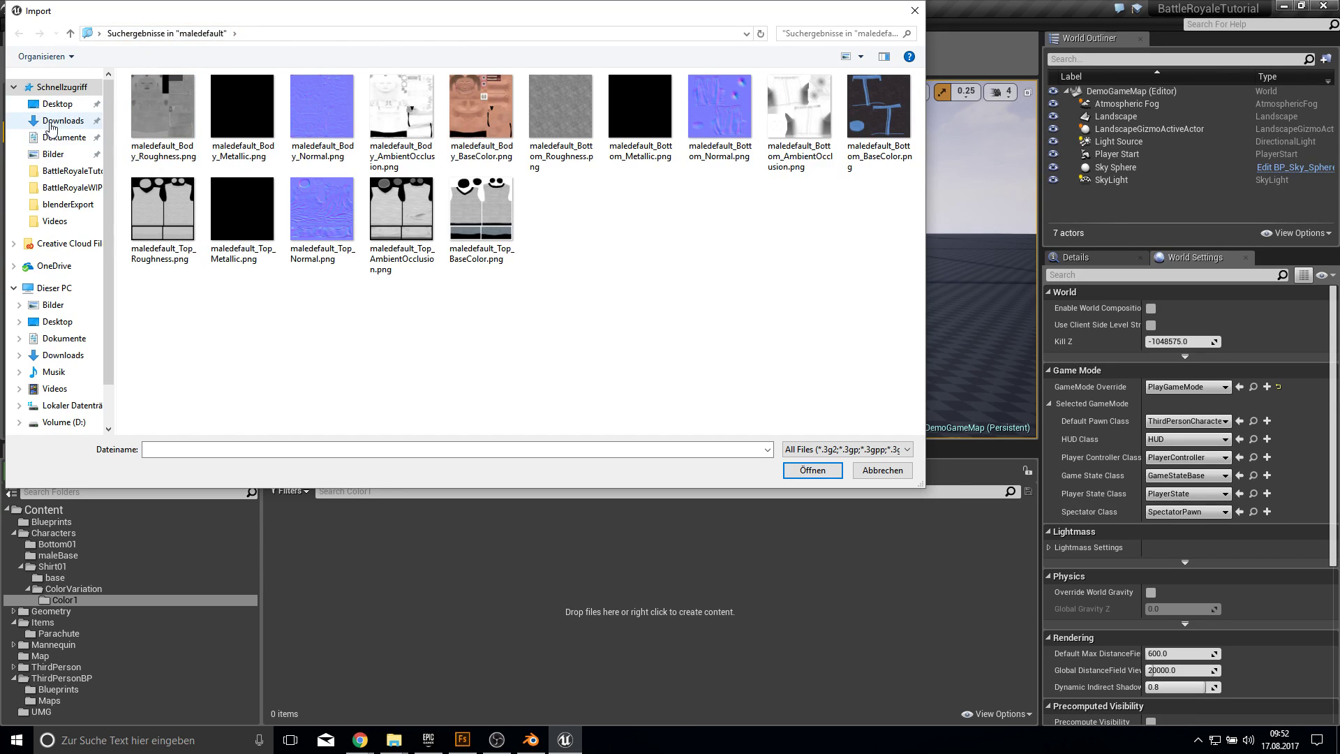
click(76, 106)
double_click(173, 126)
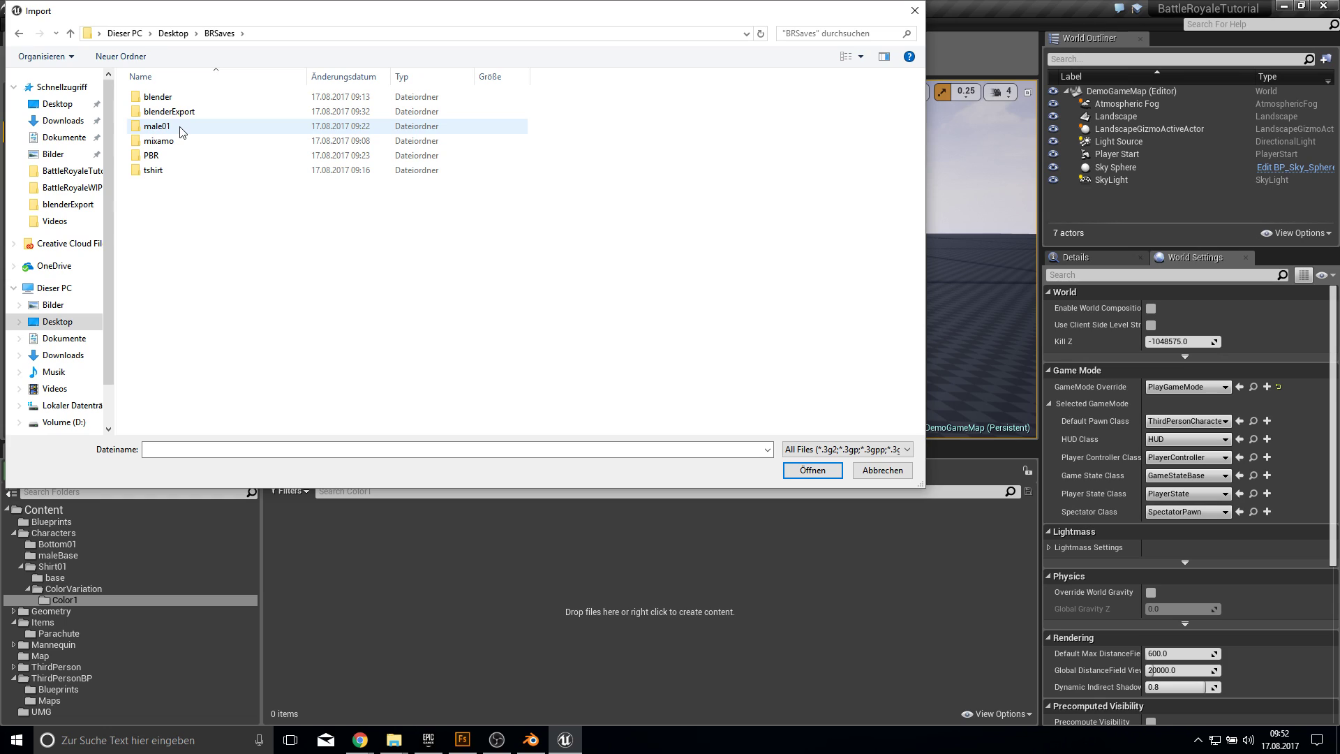
double_click(180, 128)
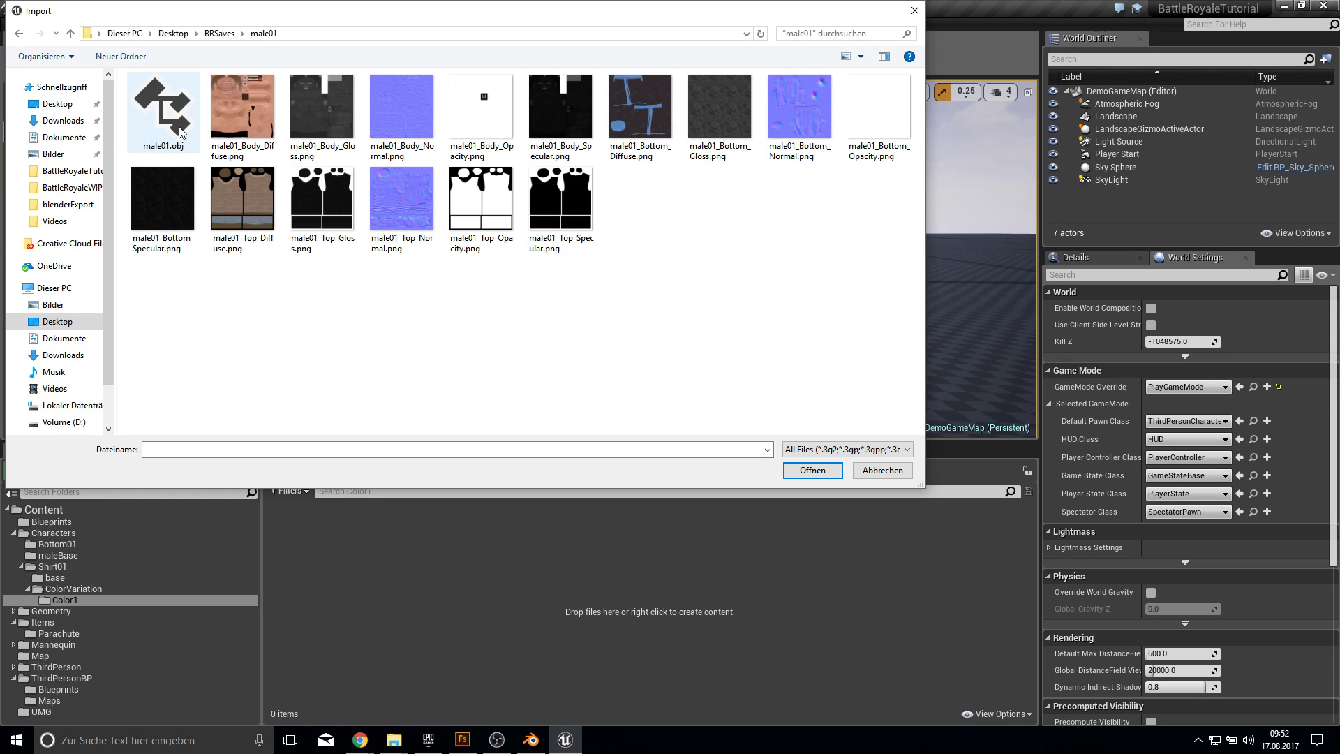
click(262, 212)
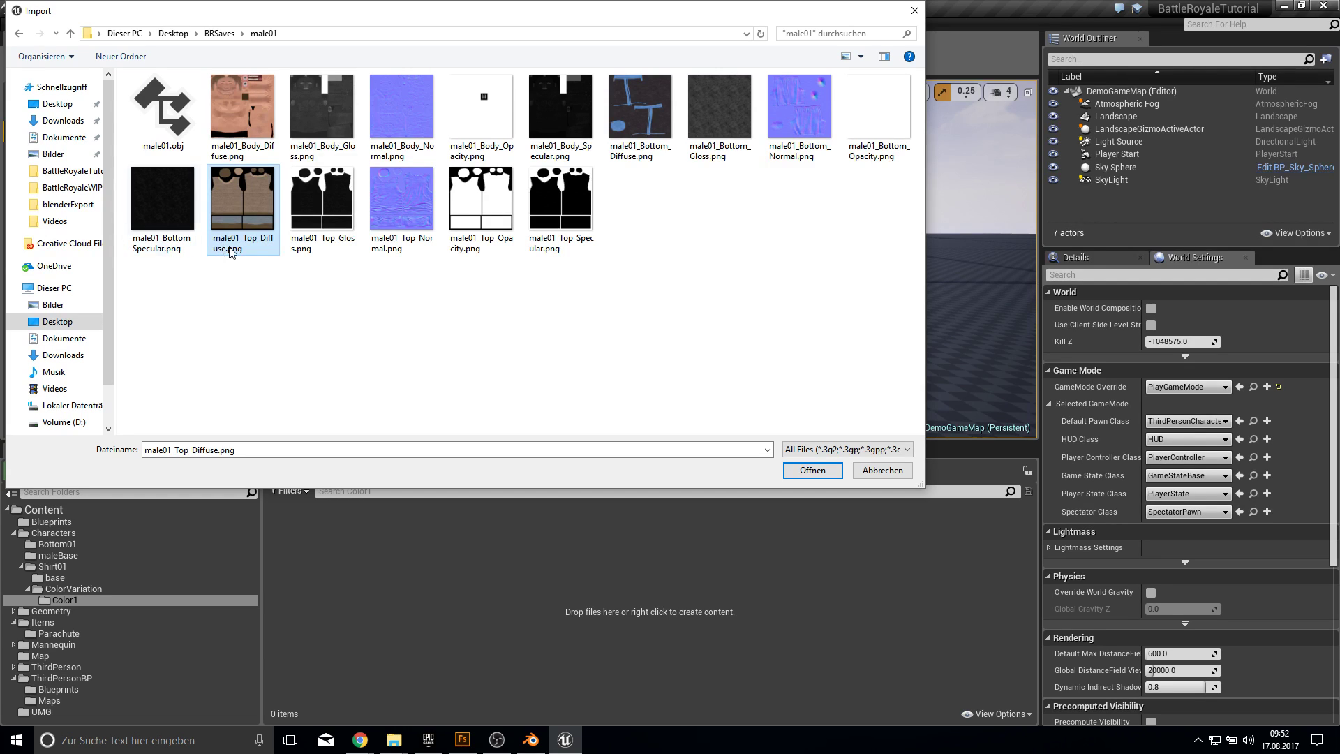
click(809, 471)
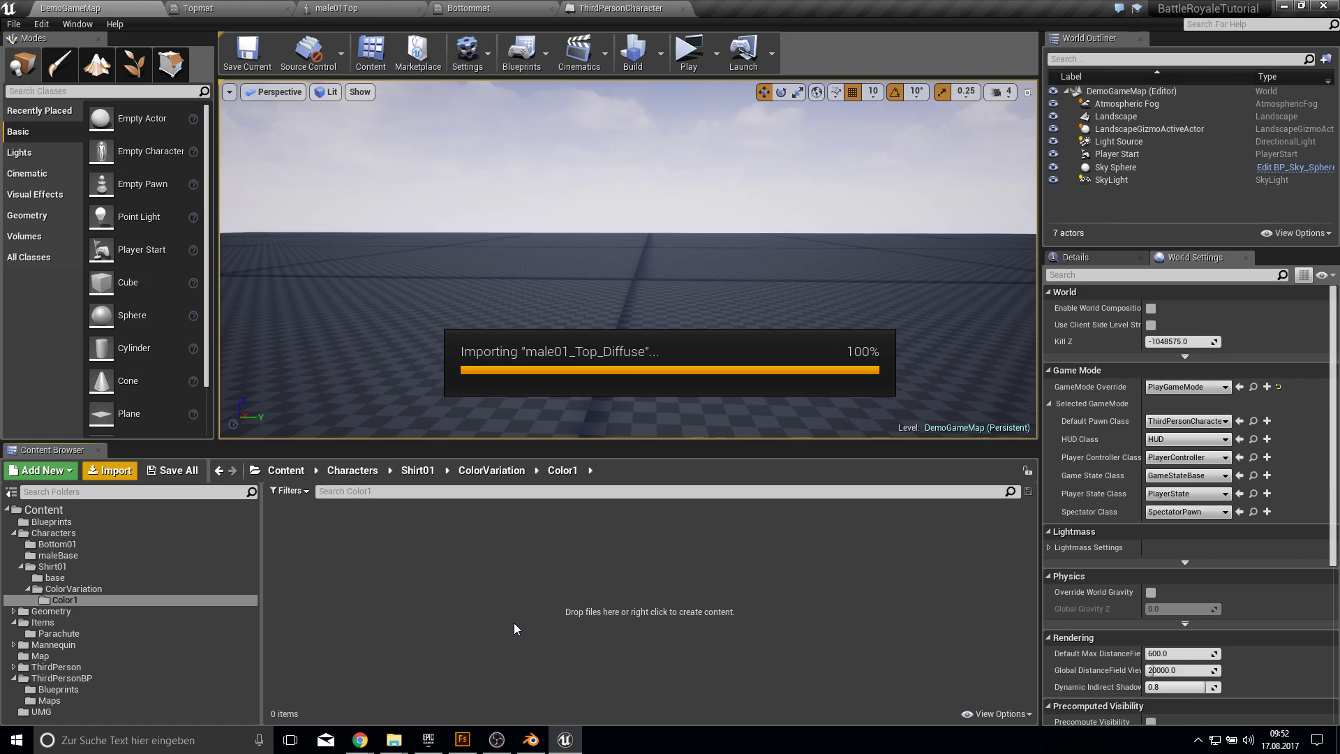
Rename the imported shirt texture to male01_Top_01.
click(294, 563)
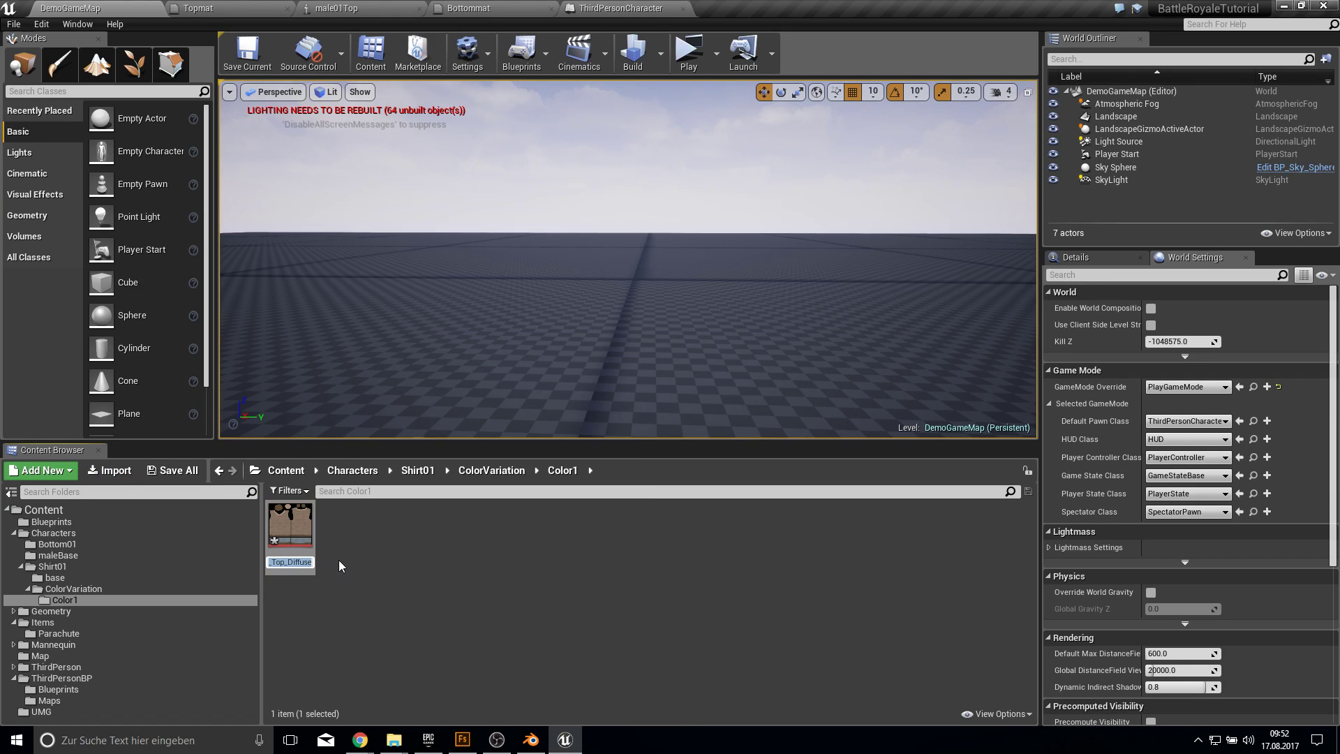
key(Right)
key(BackSpace)
key(BackSpace)
key(BackSpace)
key(BackSpace)
key(BackSpace)
key(BackSpace)
key(BackSpace)
text(01)
key(Return)
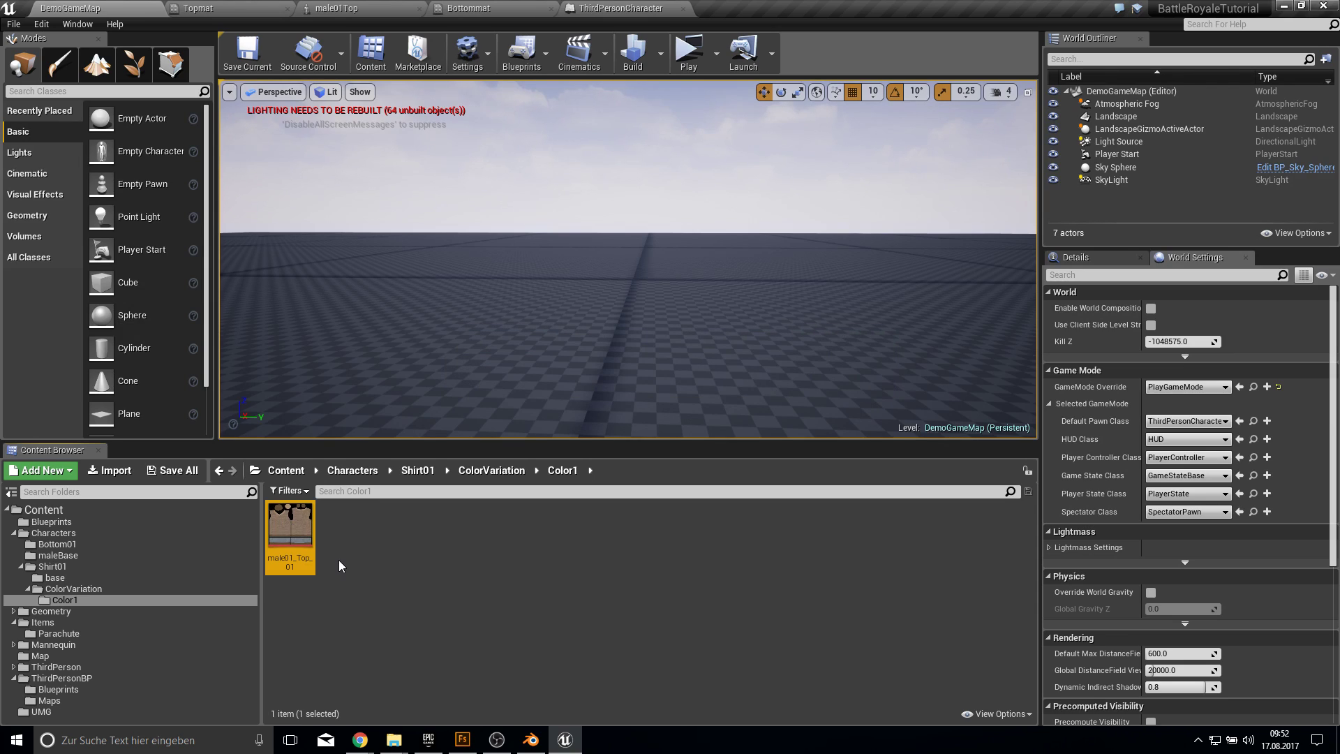
click(425, 524)
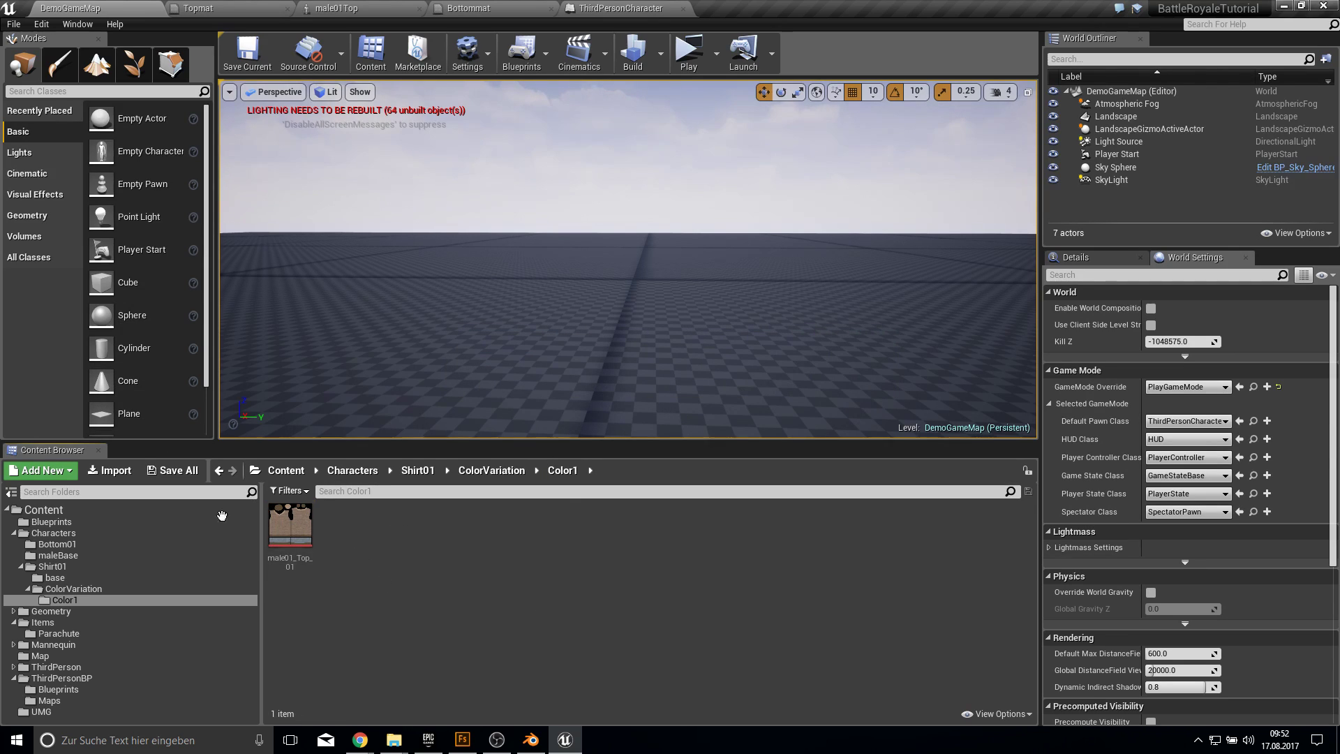